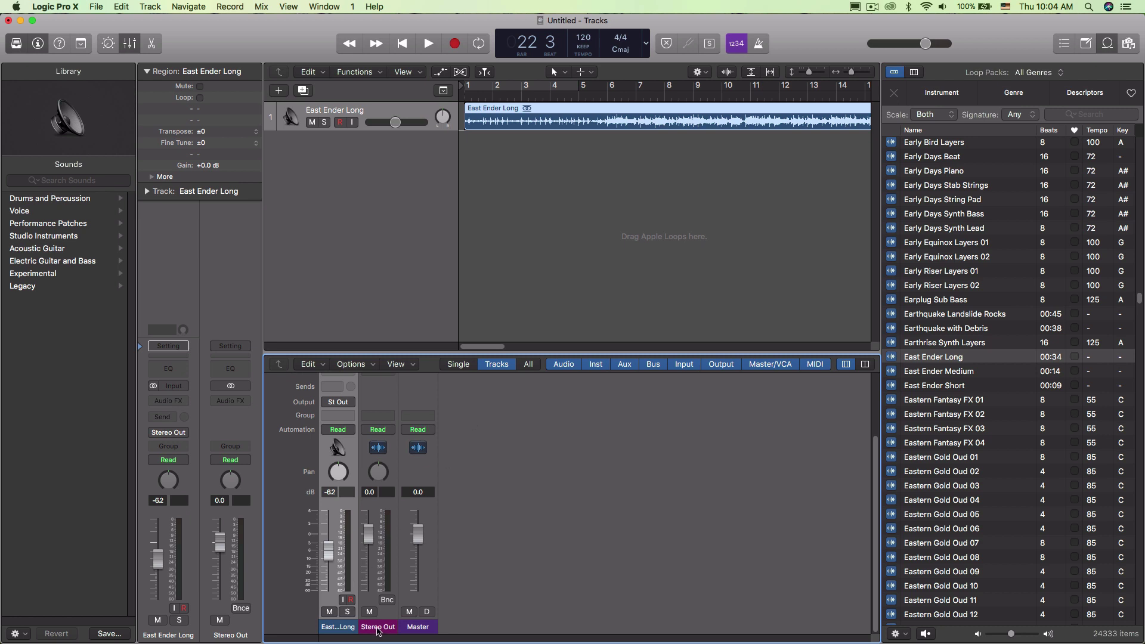
# - Select the Master strip in the mixer and use Create Tracks for Selected Channel Strips to add it
pyautogui.click(378, 631)
pyautogui.click(412, 630)
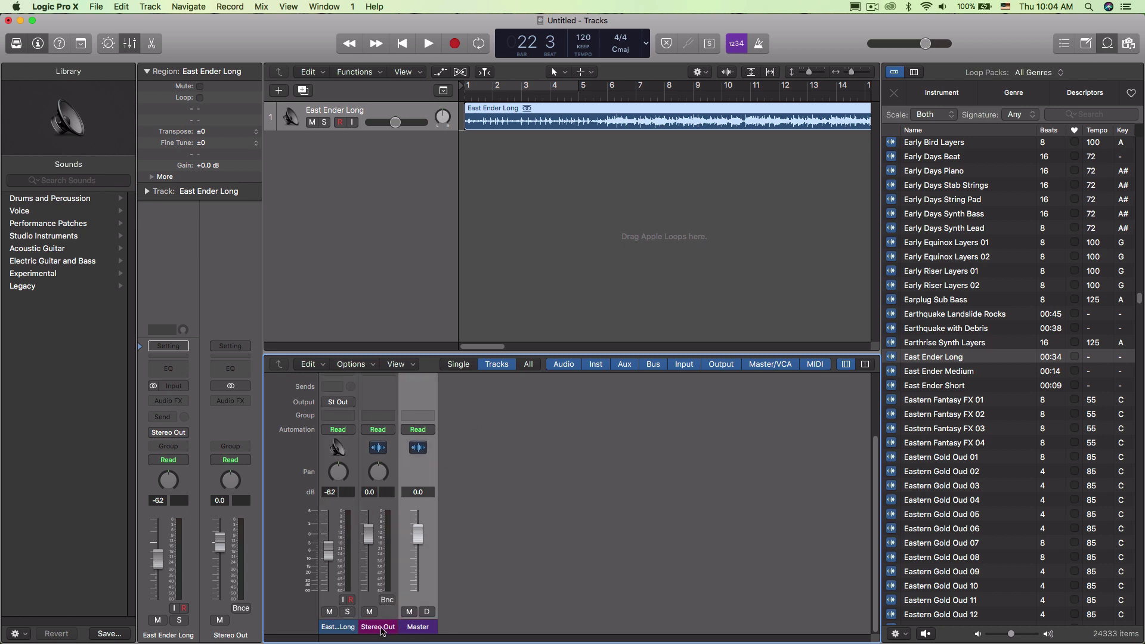
pyautogui.click(376, 631)
pyautogui.click(407, 630)
pyautogui.click(394, 364)
pyautogui.click(358, 364)
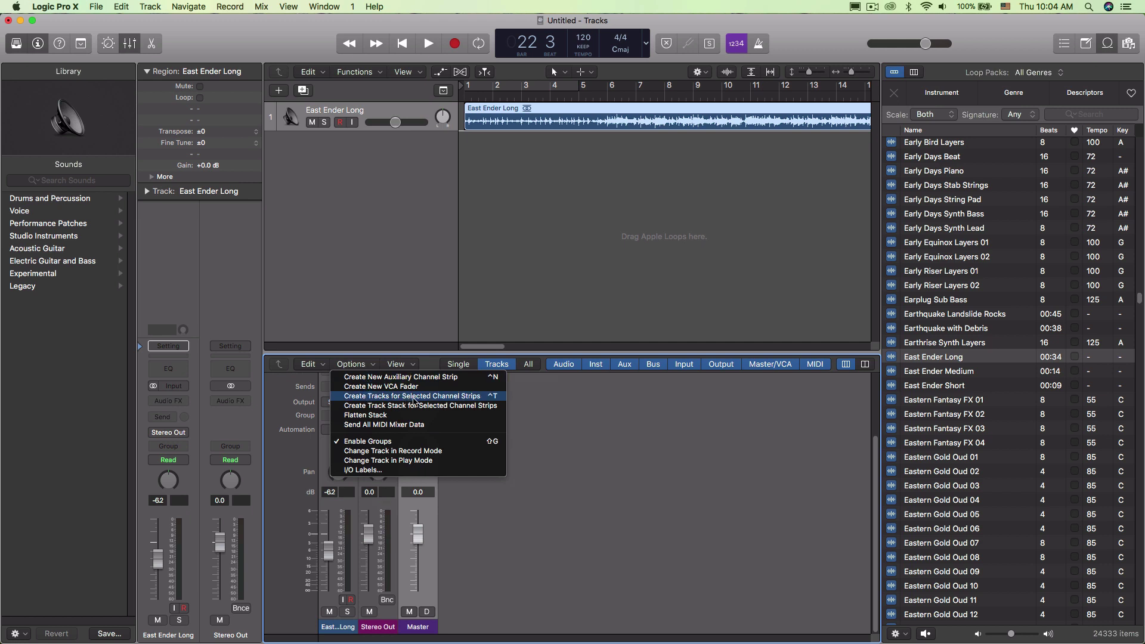
pyautogui.click(466, 405)
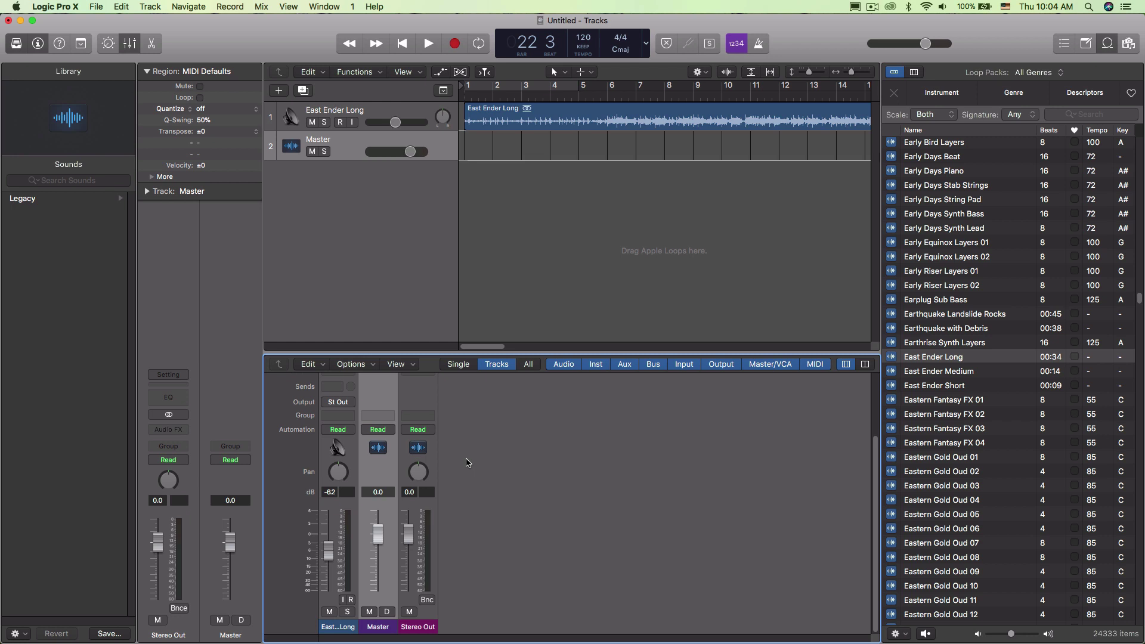
# - Show All strips in the mixer, select the Click strip, and create a Click track from it
pyautogui.click(528, 367)
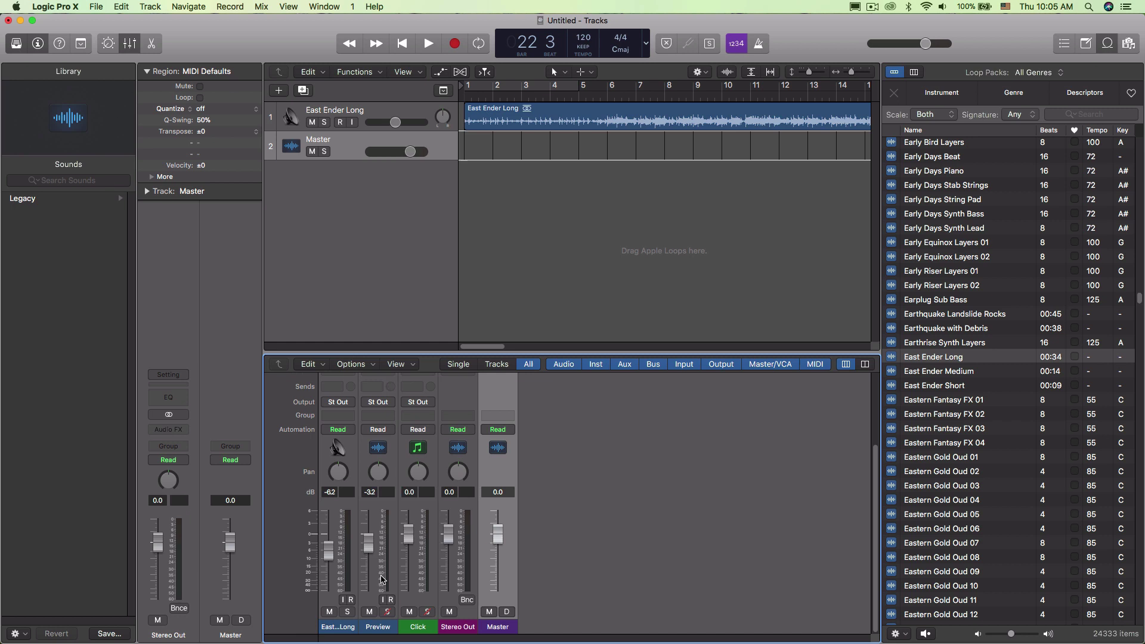
pyautogui.click(376, 626)
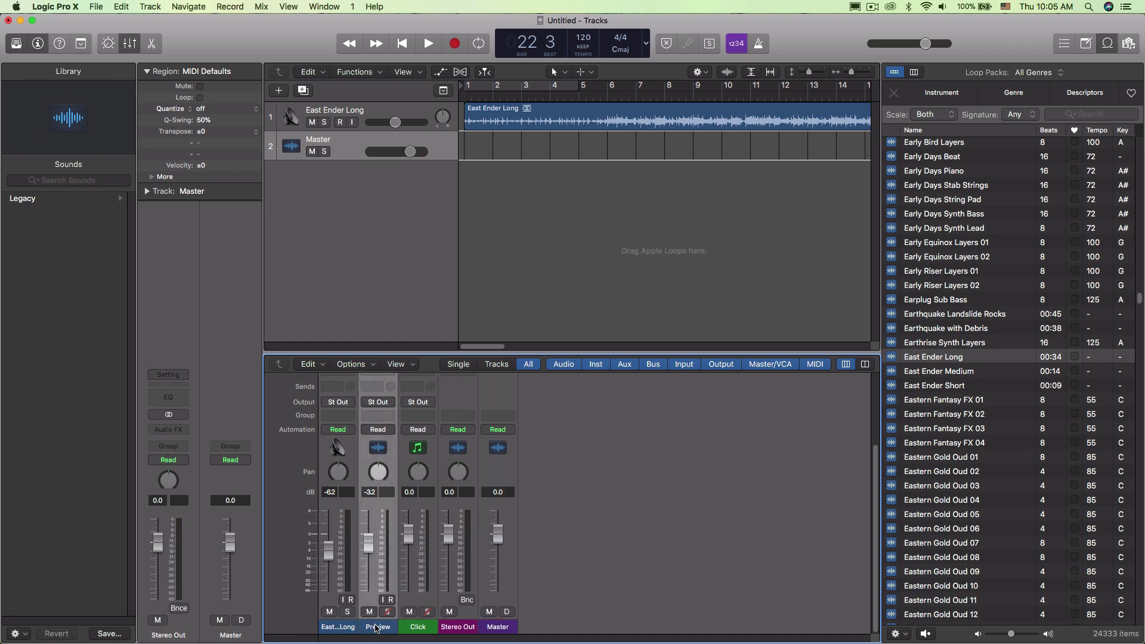
pyautogui.click(414, 628)
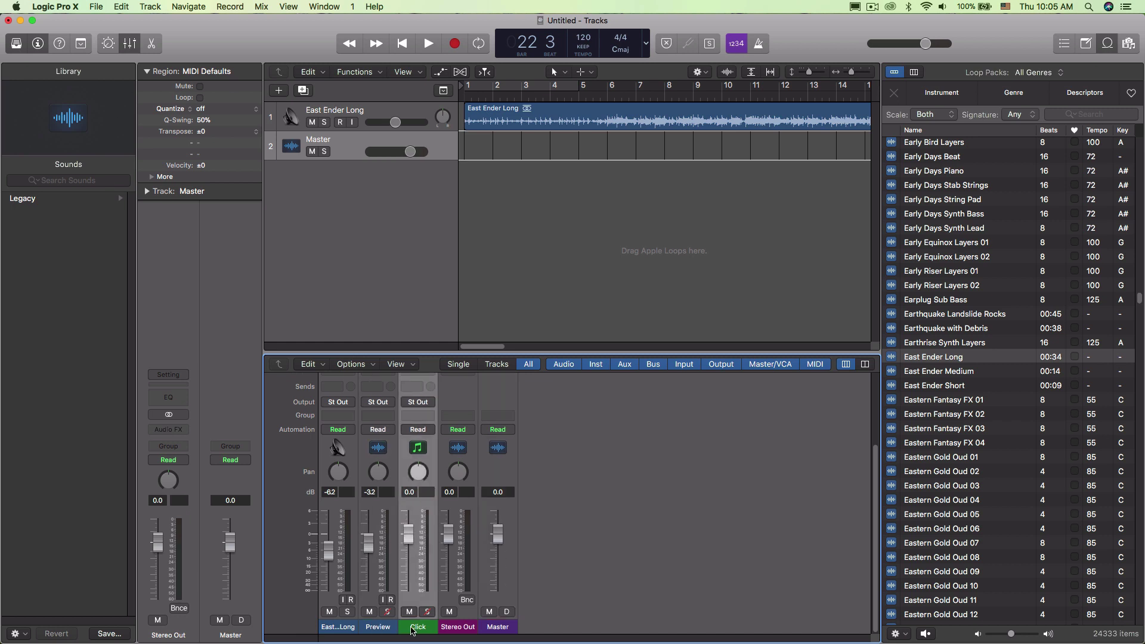
pyautogui.click(311, 365)
pyautogui.click(349, 364)
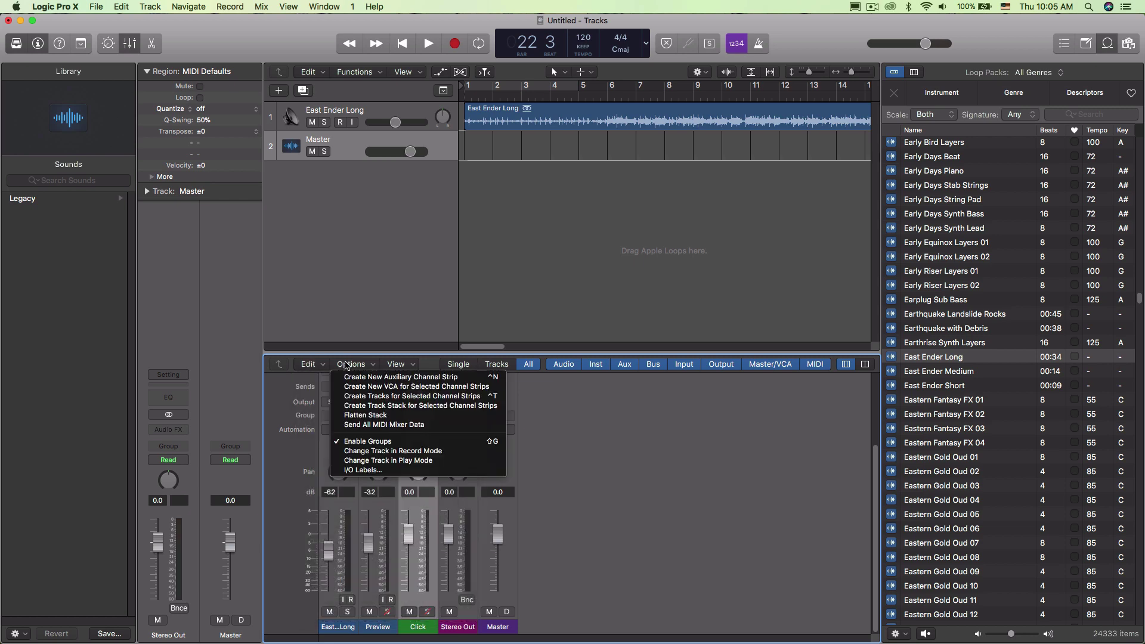
pyautogui.click(362, 396)
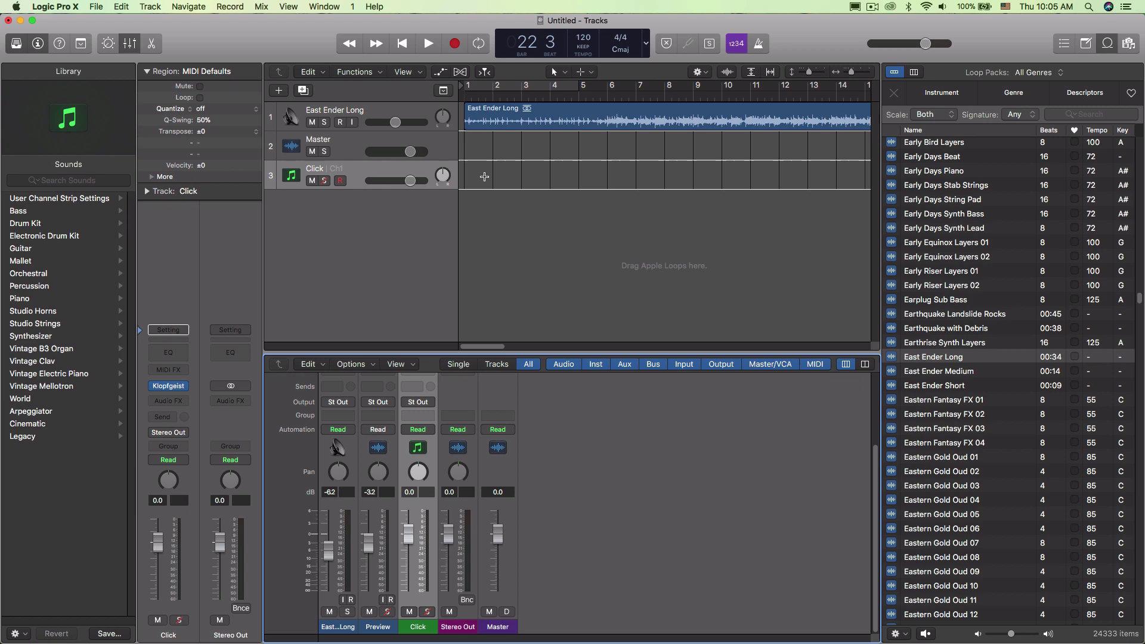
pyautogui.press('a')
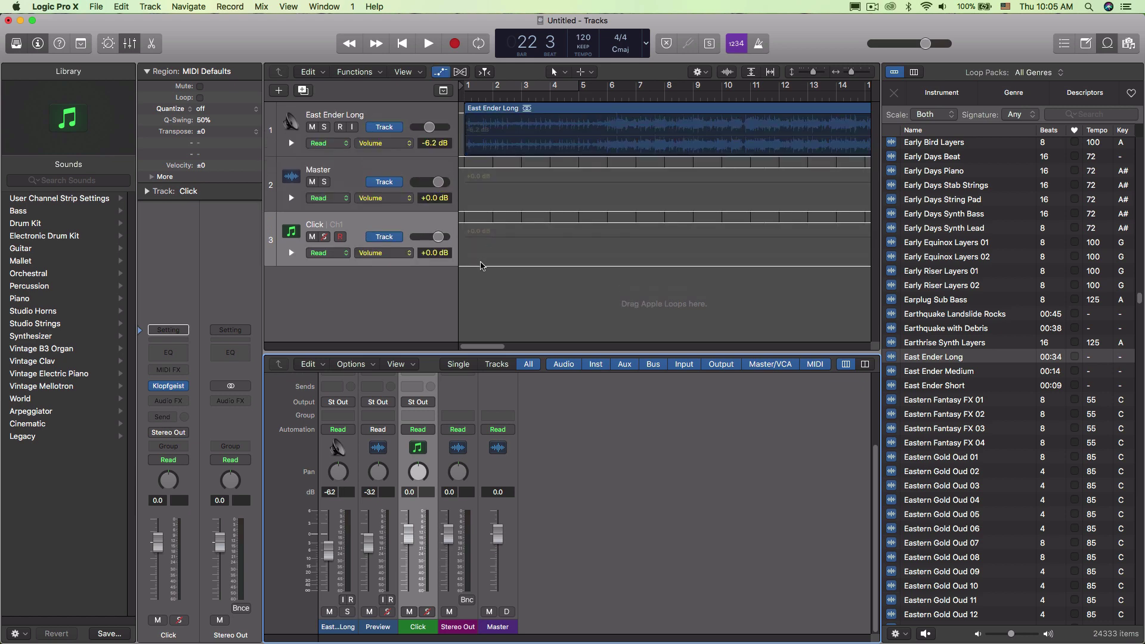
pyautogui.click(482, 262)
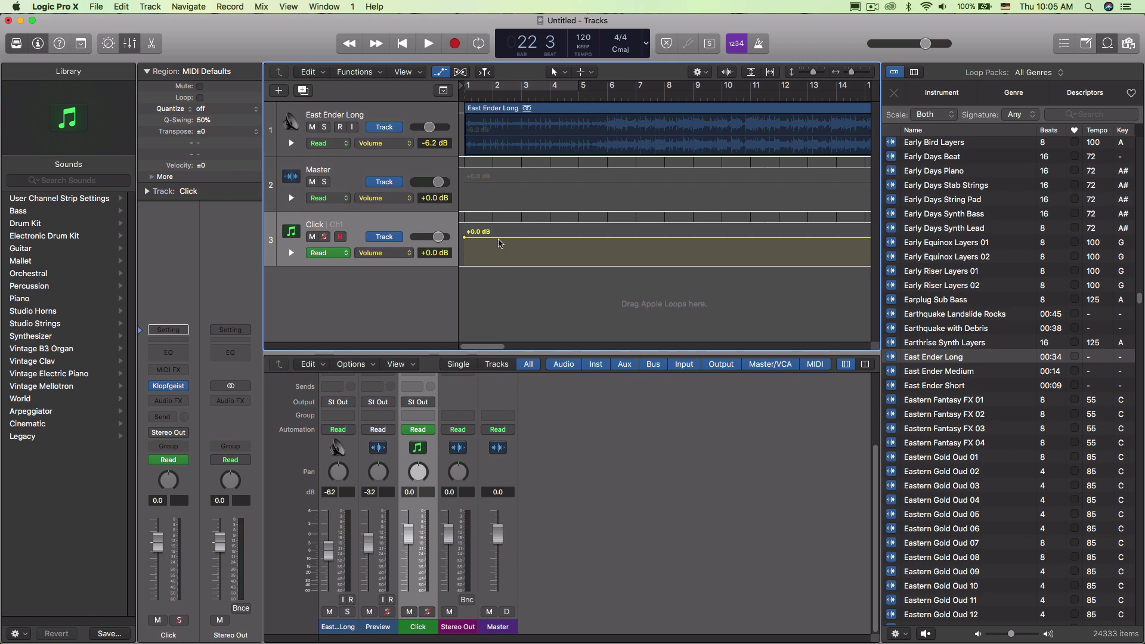
pyautogui.click(499, 238)
pyautogui.moveTo(499, 239); pyautogui.dragTo(501, 255)
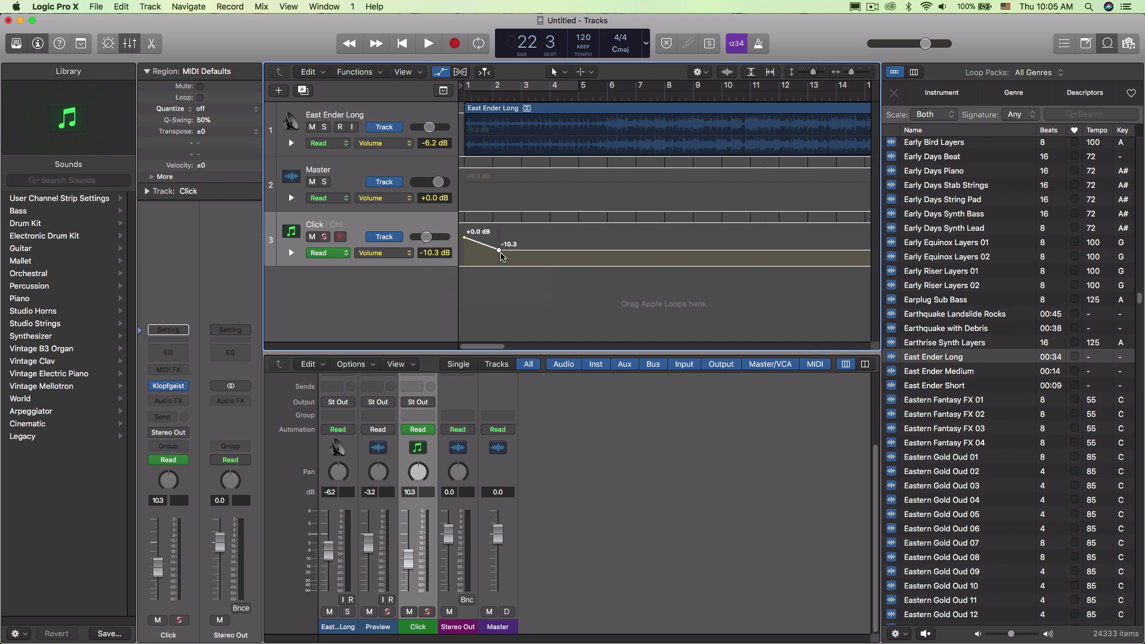
pyautogui.press('super+z')
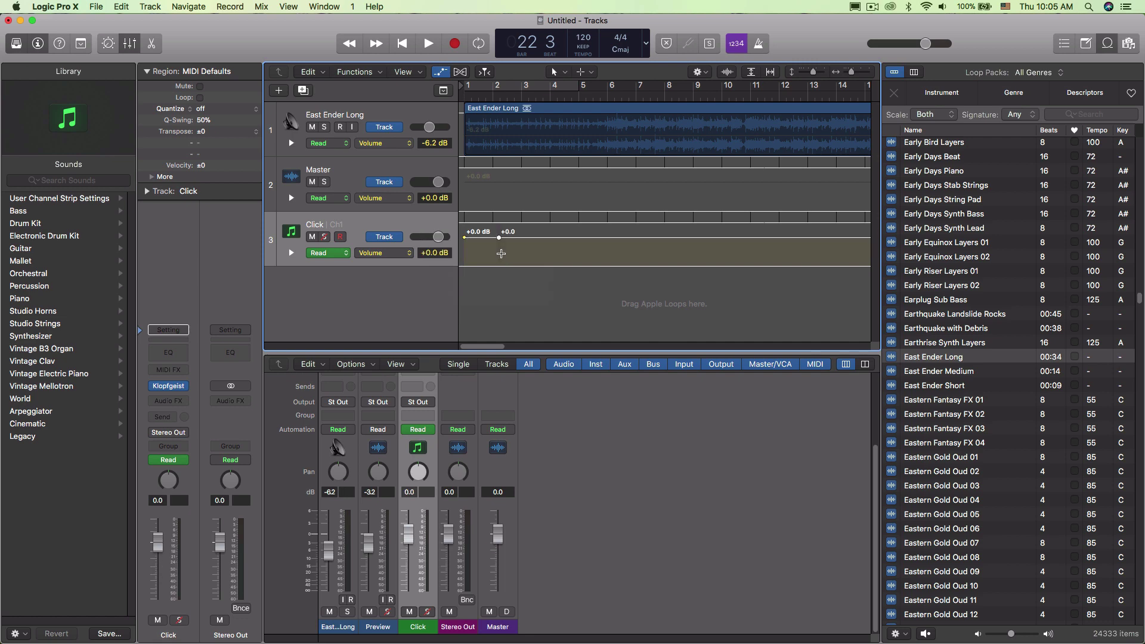
pyautogui.press('super+z')
pyautogui.press('super+z')
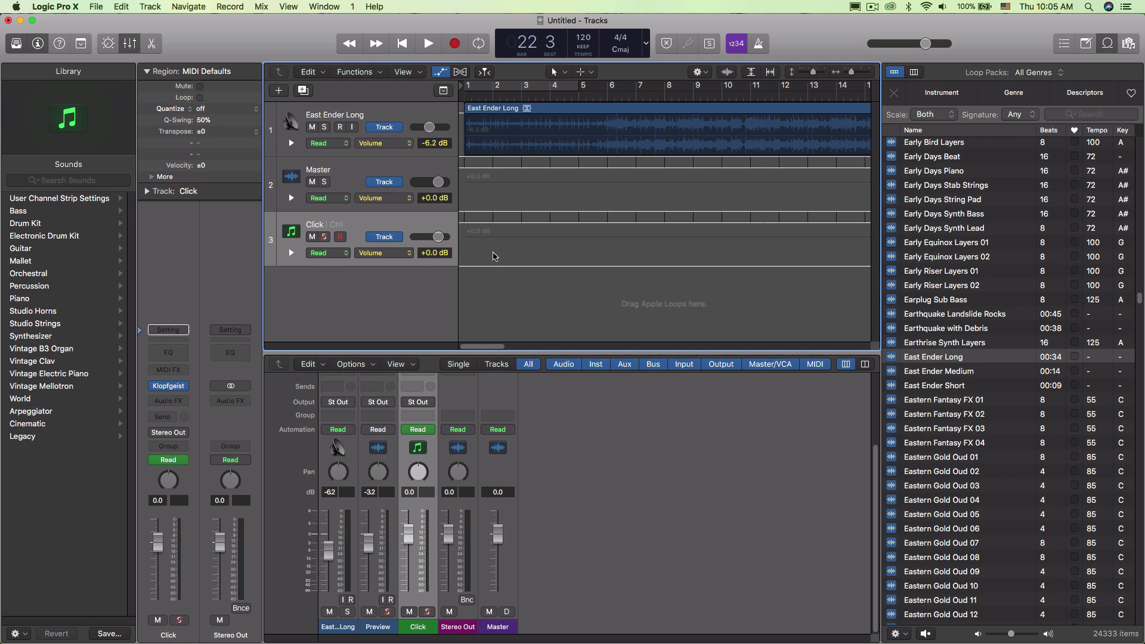
pyautogui.press('a')
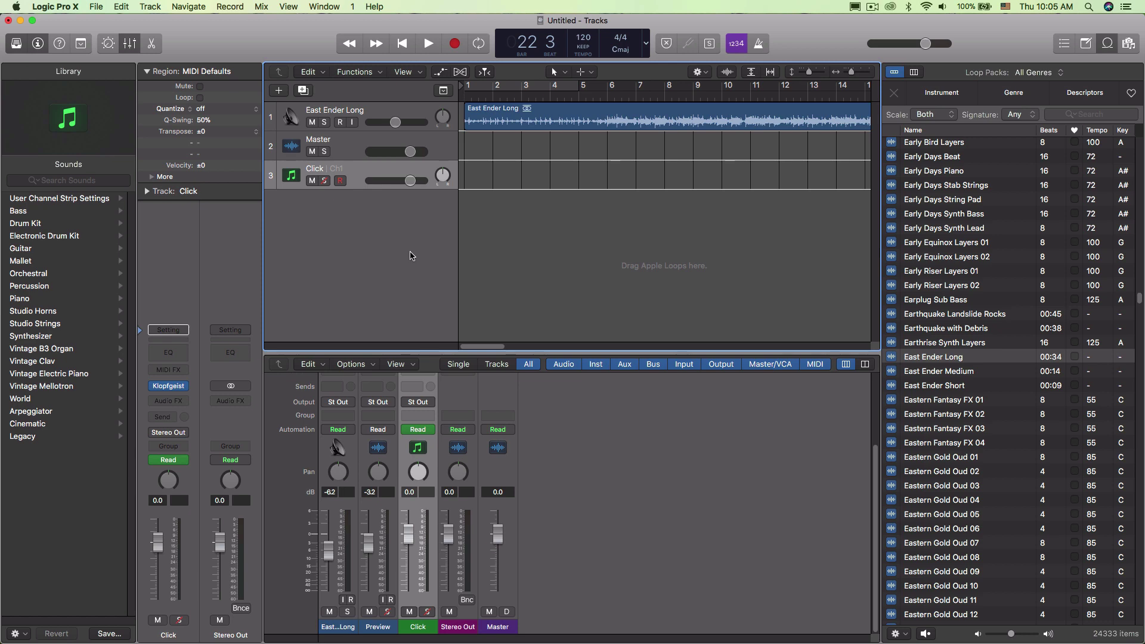
# - Select the Master track, open Legacy in the Library pane, and scroll the mixer
pyautogui.click(335, 149)
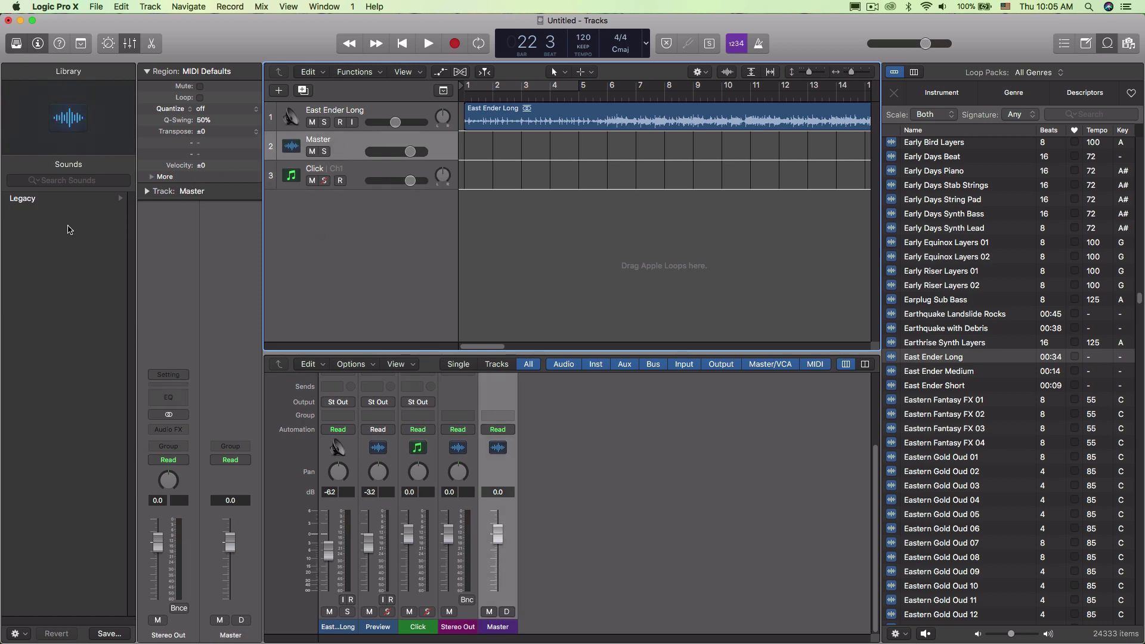
pyautogui.click(44, 199)
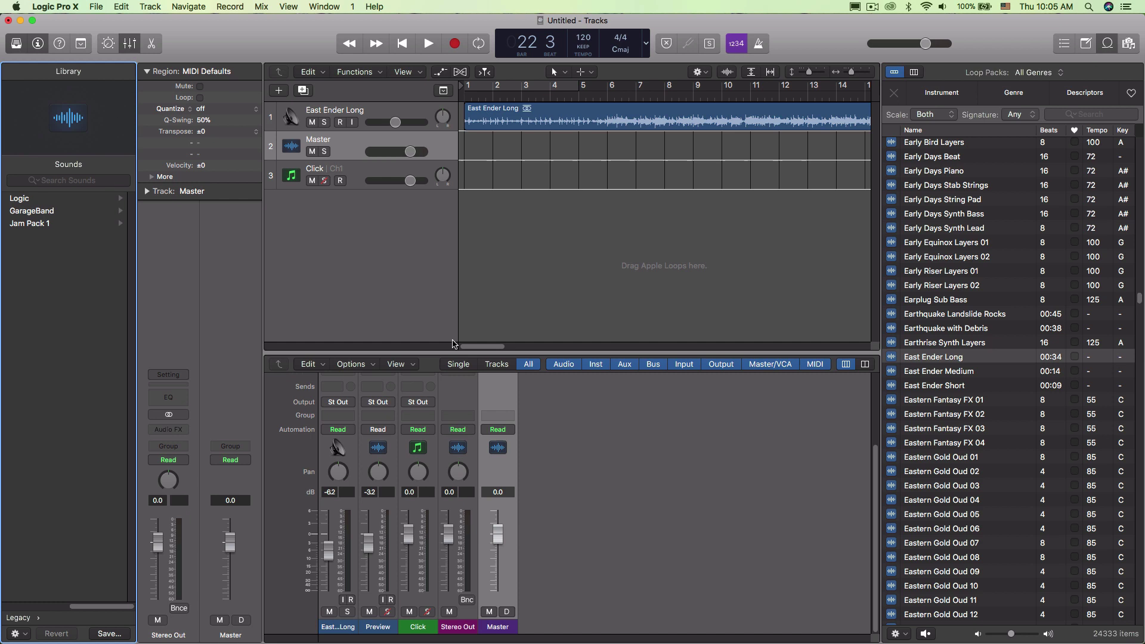
pyautogui.scroll(5, 528, 424)
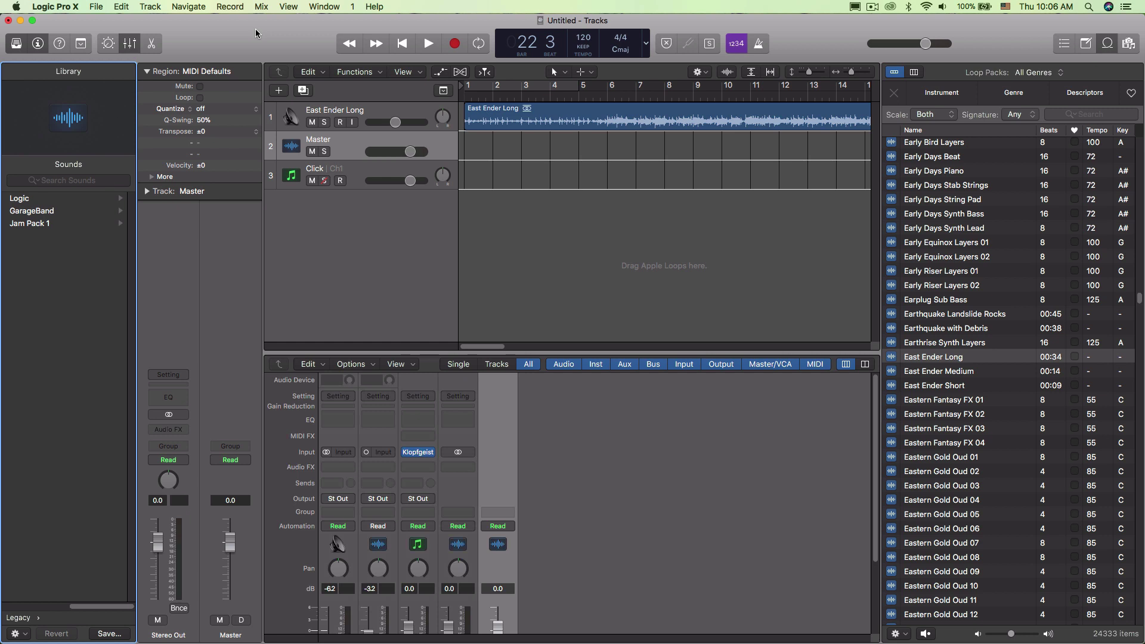
# - Use Track > Show Output Track to add Stereo Out as track 4
pyautogui.click(154, 5)
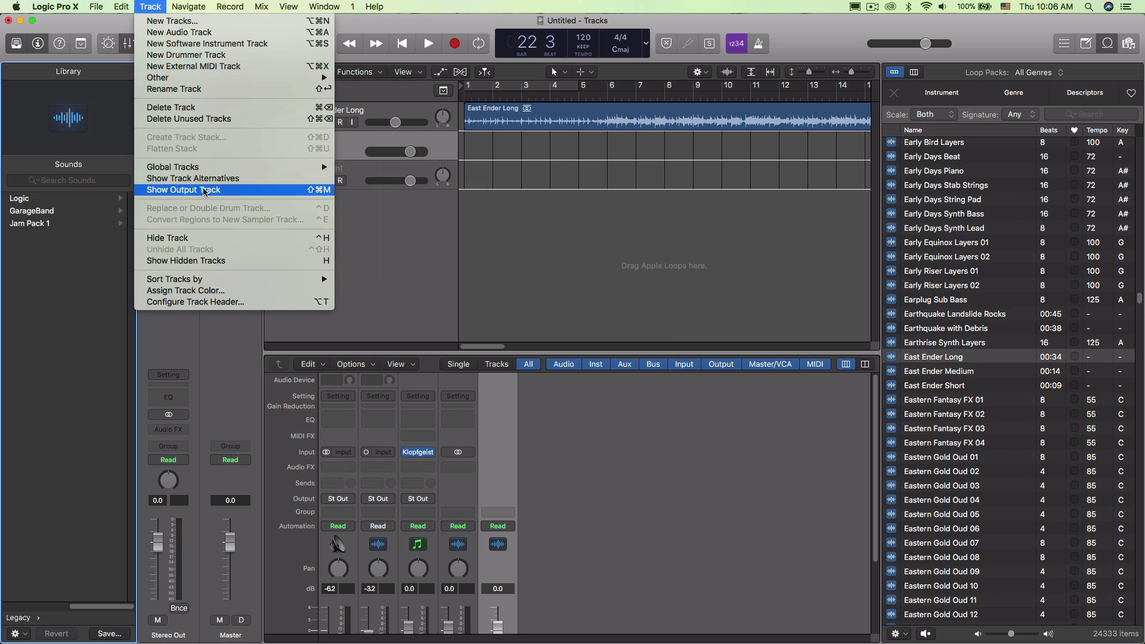
pyautogui.click(305, 192)
pyautogui.click(124, 7)
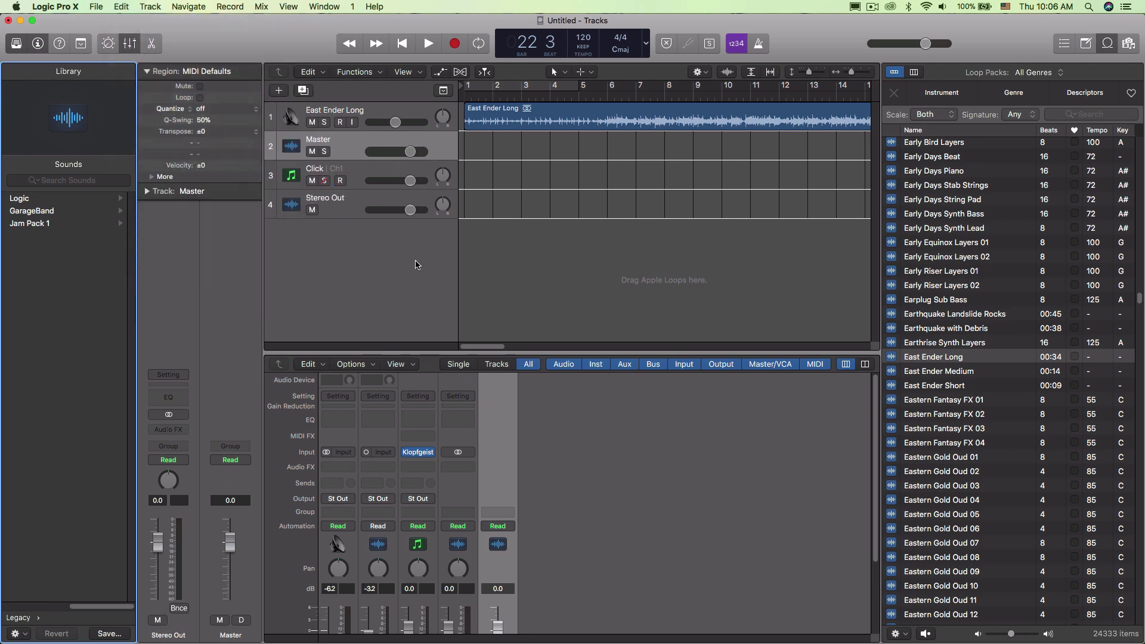
pyautogui.scroll(-5, 475, 479)
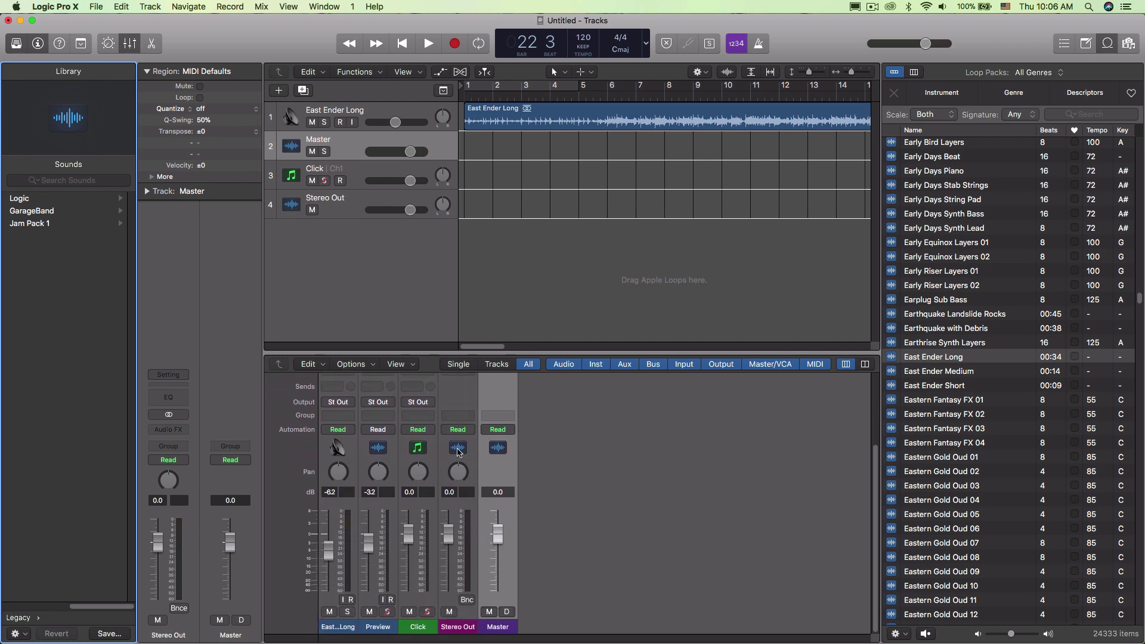
# - Create a Stereo Out track from its channel strip, delete it, then create it again
pyautogui.click(462, 392)
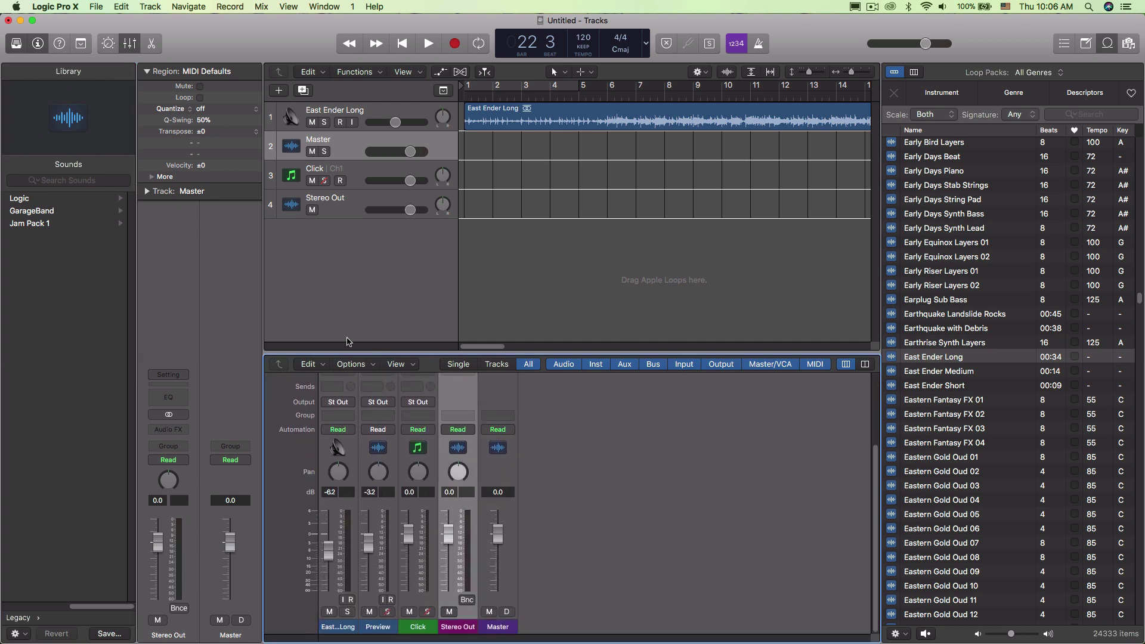
pyautogui.click(350, 364)
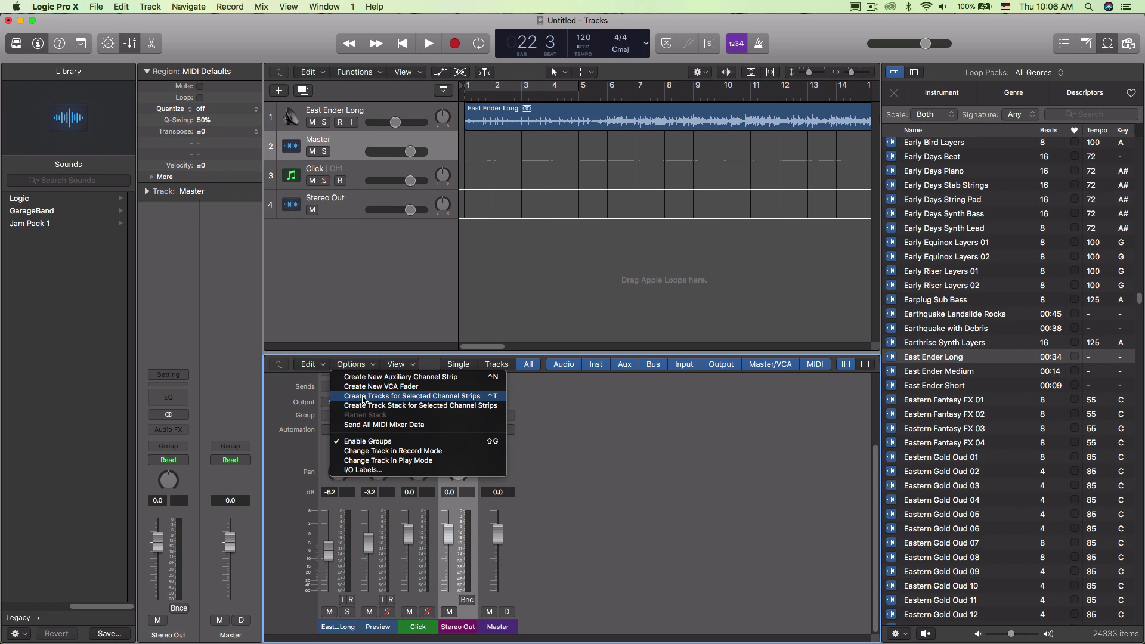
pyautogui.click(410, 396)
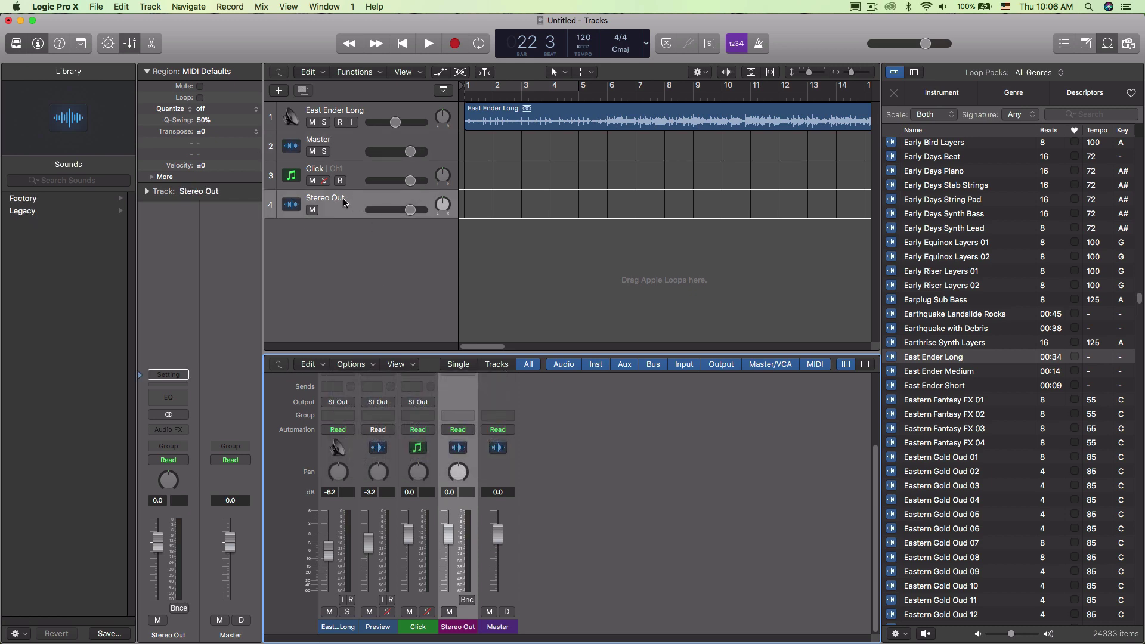
pyautogui.press('super+BackSpace')
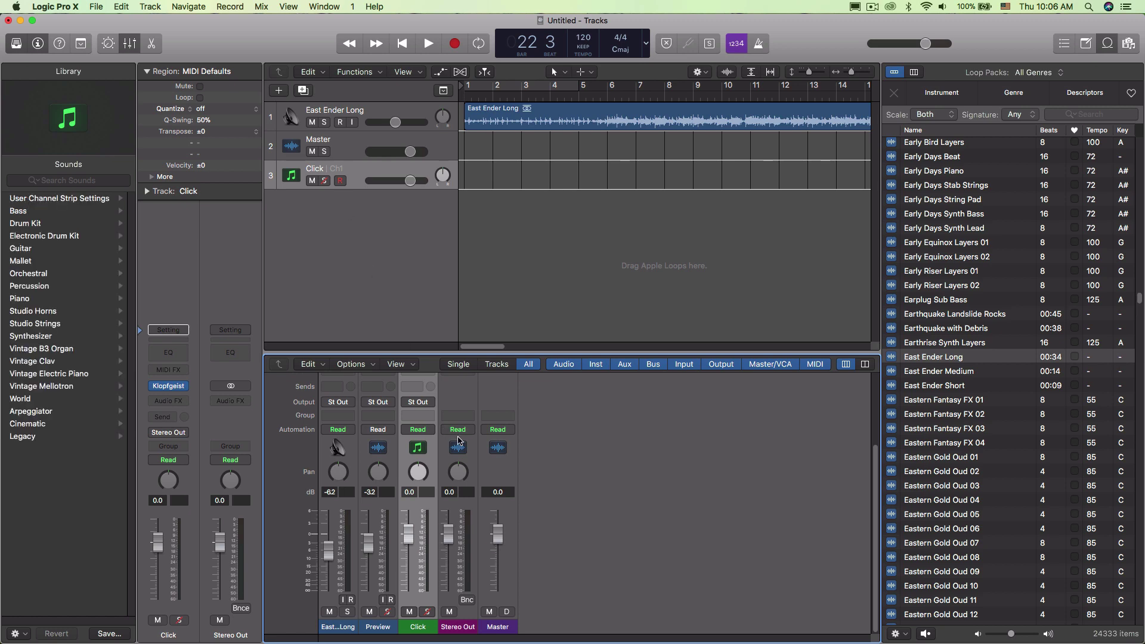
pyautogui.click(457, 393)
pyautogui.click(362, 365)
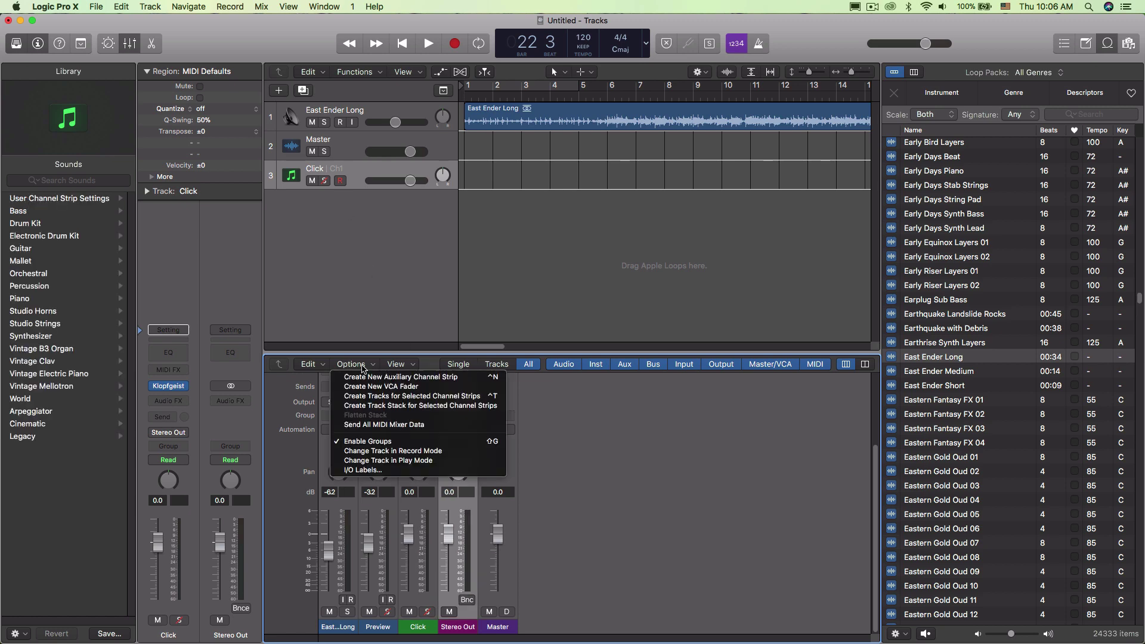
pyautogui.click(365, 396)
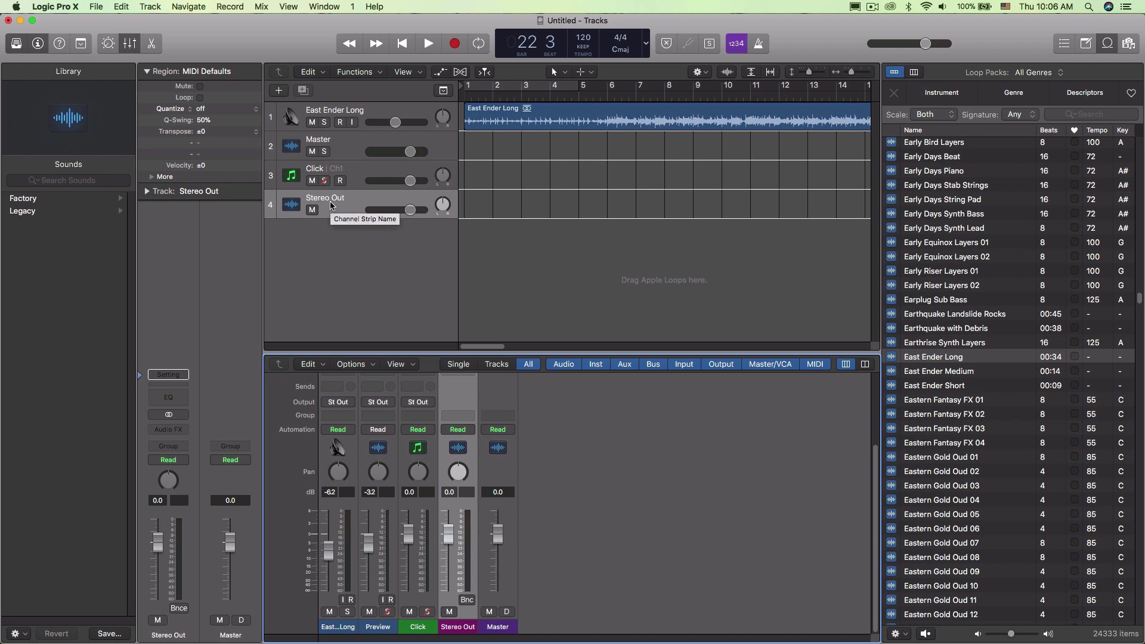
# - Undo and redo the Stereo Out track several times, leaving it in place as track 4
pyautogui.press('super+z')
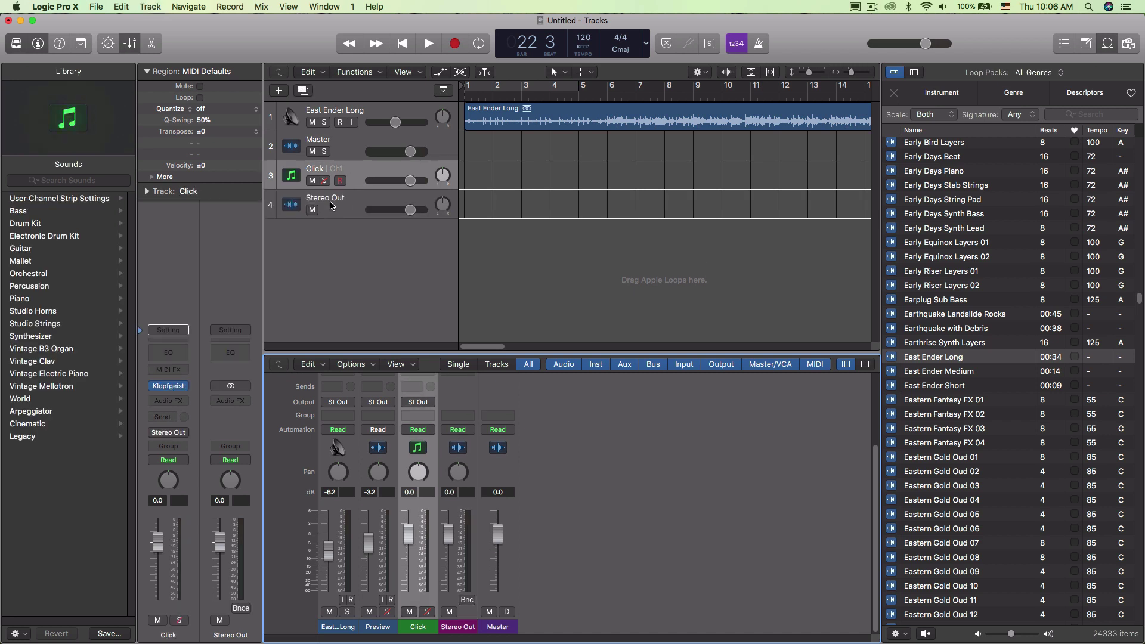
pyautogui.press('super+shift+z')
pyautogui.press('super+z')
pyautogui.press('super+shift+z')
pyautogui.press('super+z')
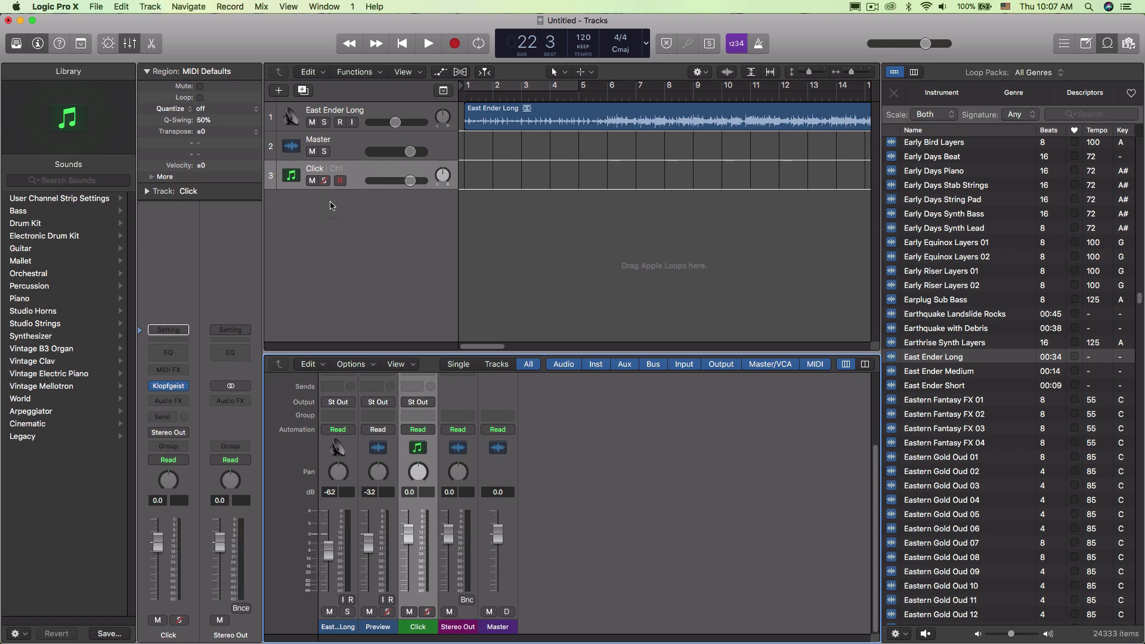
pyautogui.press('super+shift+z')
pyautogui.press('super+z')
pyautogui.press('super+shift+z')
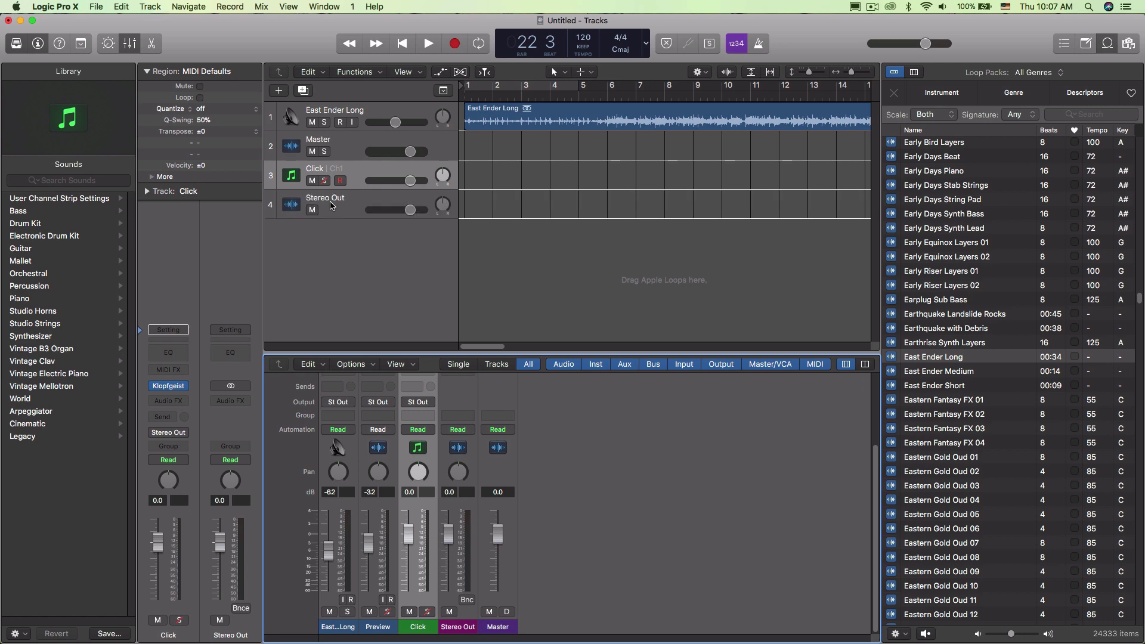
# - Activate the track area and scroll the mixer up and down to reveal the Master strip rows
pyautogui.click(357, 166)
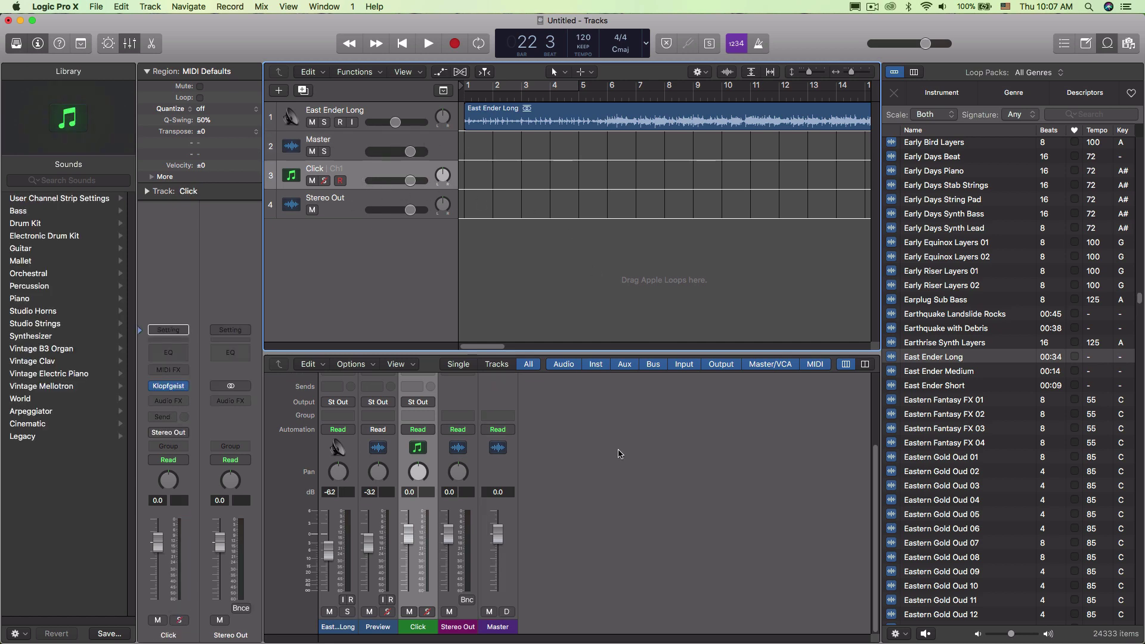
pyautogui.scroll(-1, 619, 453)
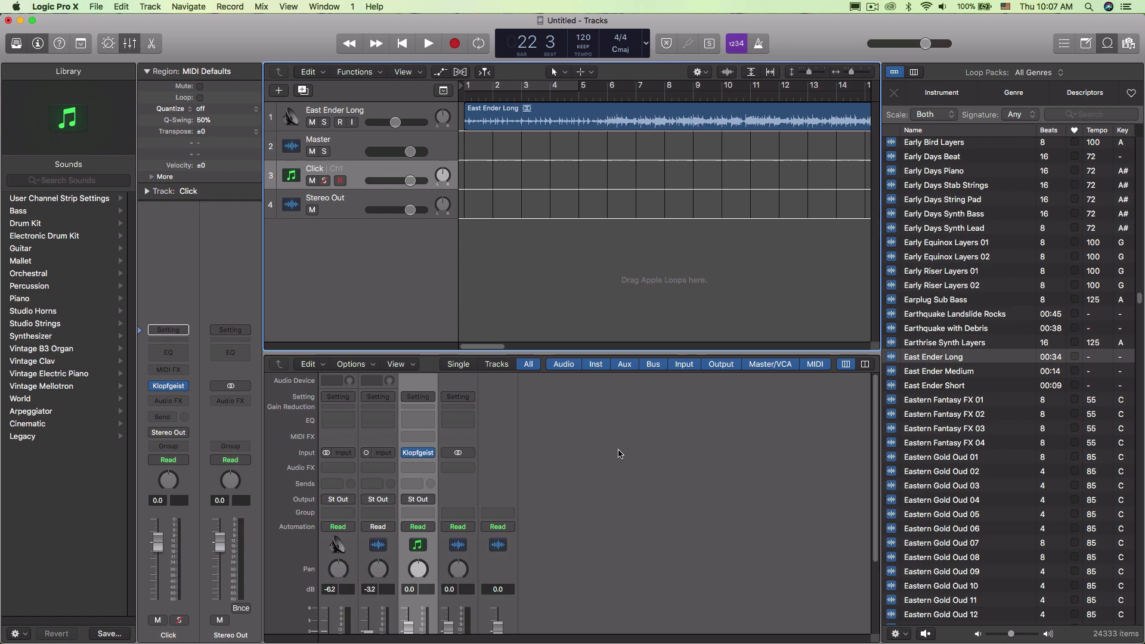
pyautogui.scroll(1, 619, 453)
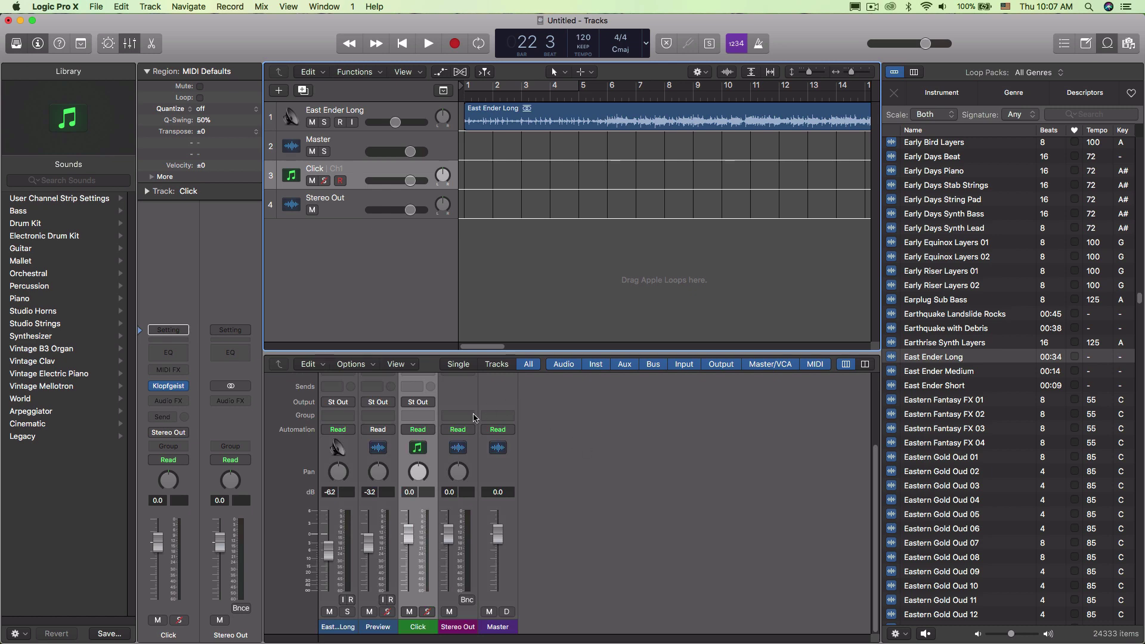
pyautogui.scroll(3, 466, 457)
pyautogui.scroll(4, 466, 457)
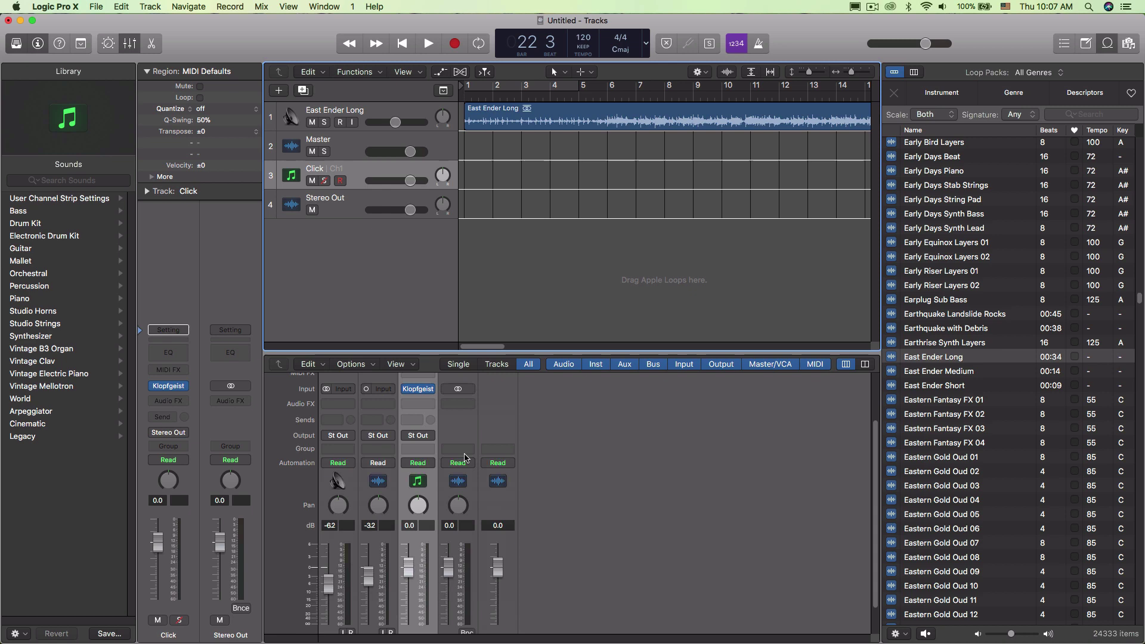
pyautogui.scroll(-4, 497, 502)
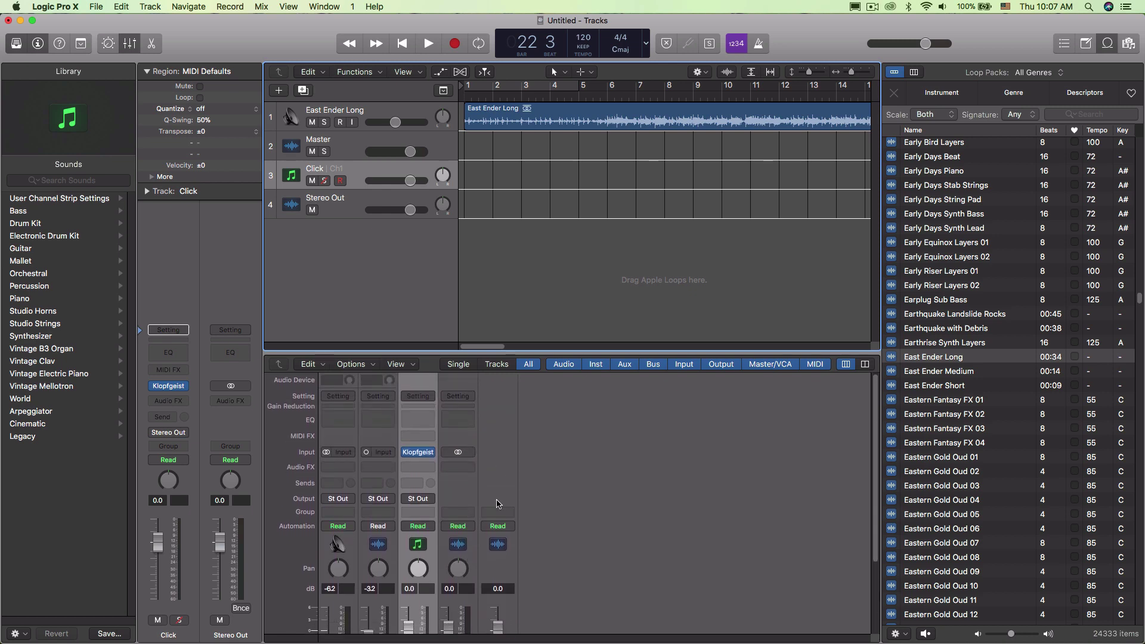
pyautogui.scroll(2, 497, 503)
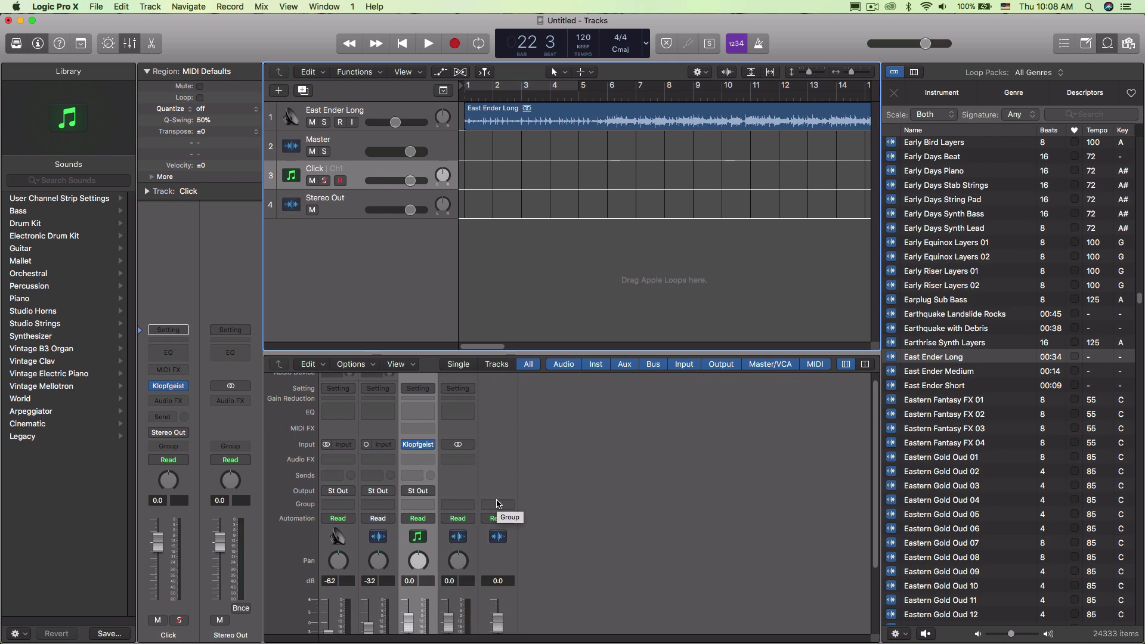
pyautogui.scroll(-6, 498, 503)
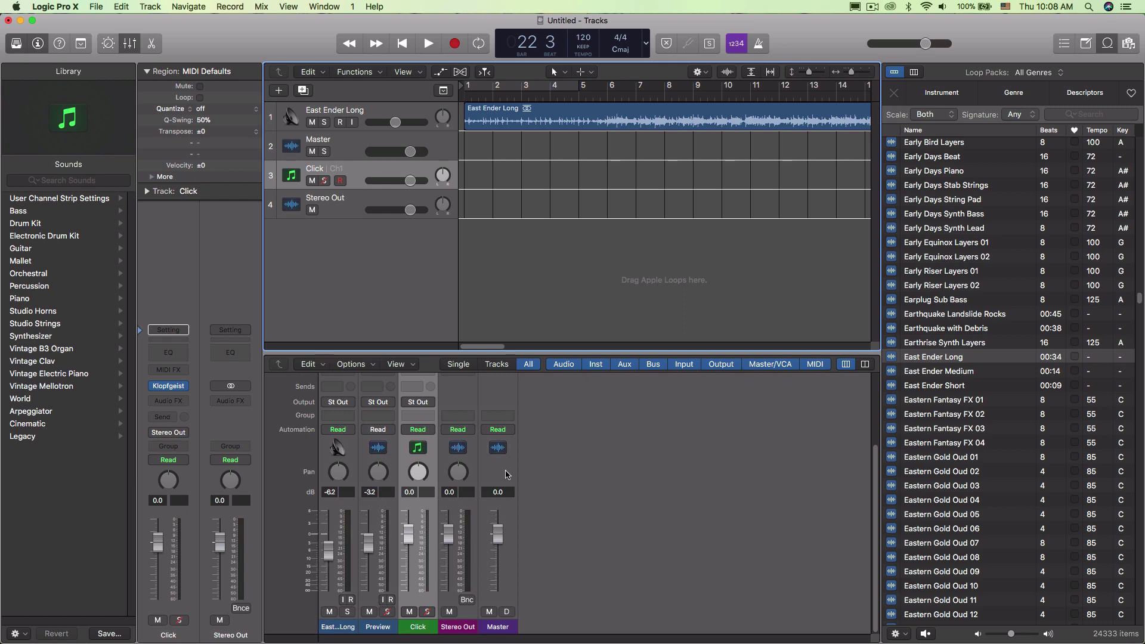
pyautogui.scroll(6, 506, 473)
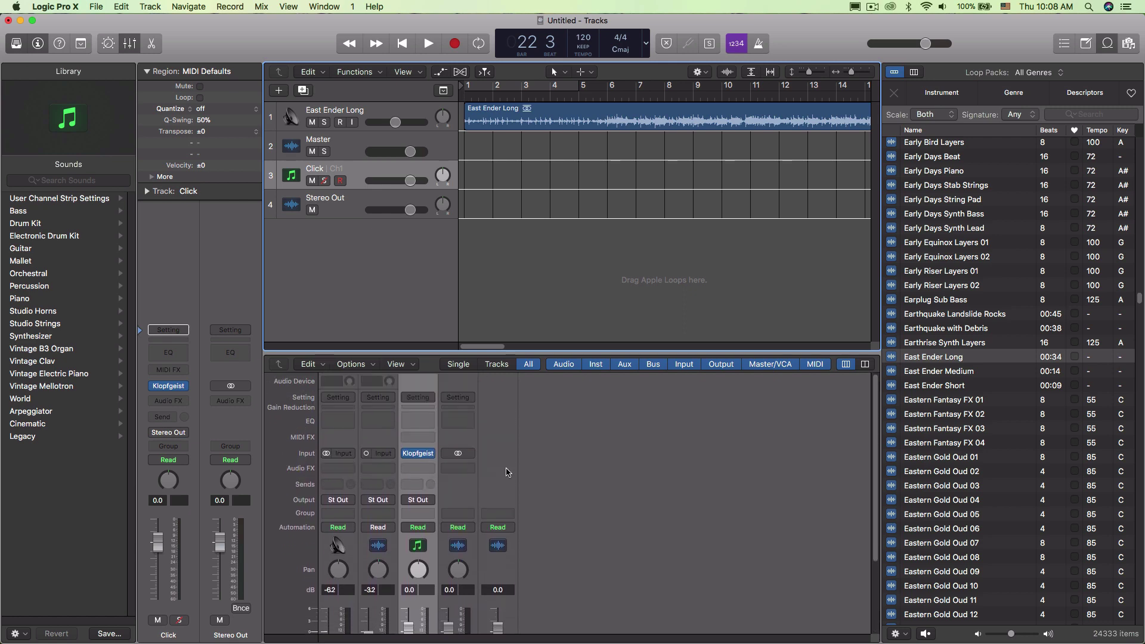
pyautogui.scroll(-2, 520, 410)
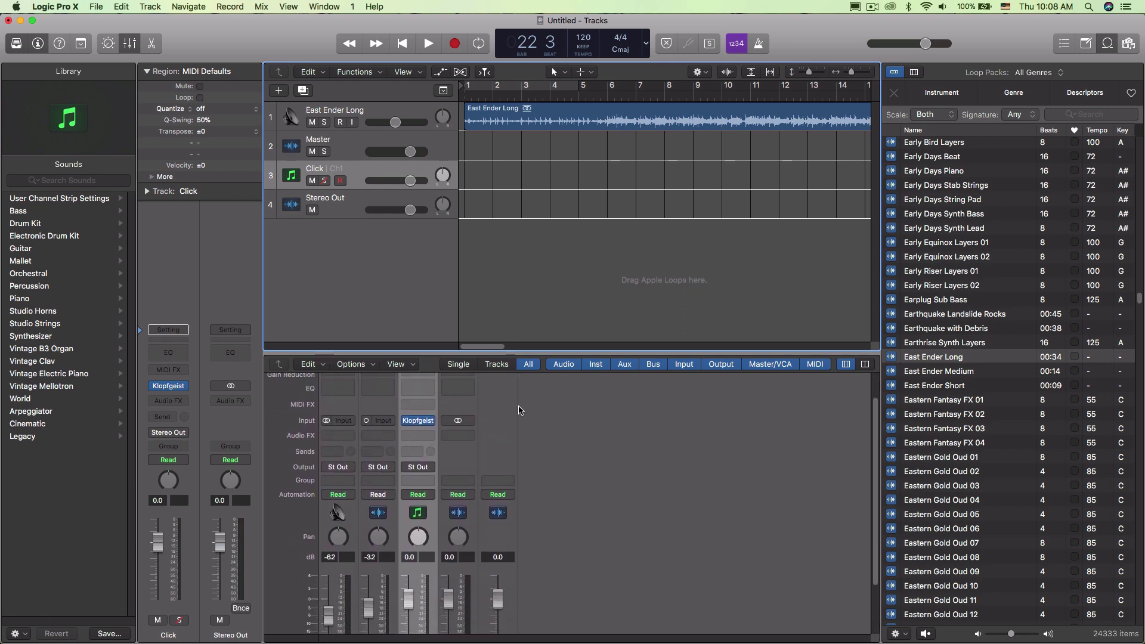
pyautogui.scroll(-4, 520, 411)
# - Pull down the Master fader, then set the toolbar master volume to +1.6 dB, then about -2.8 dB
pyautogui.moveTo(498, 532); pyautogui.dragTo(498, 582)
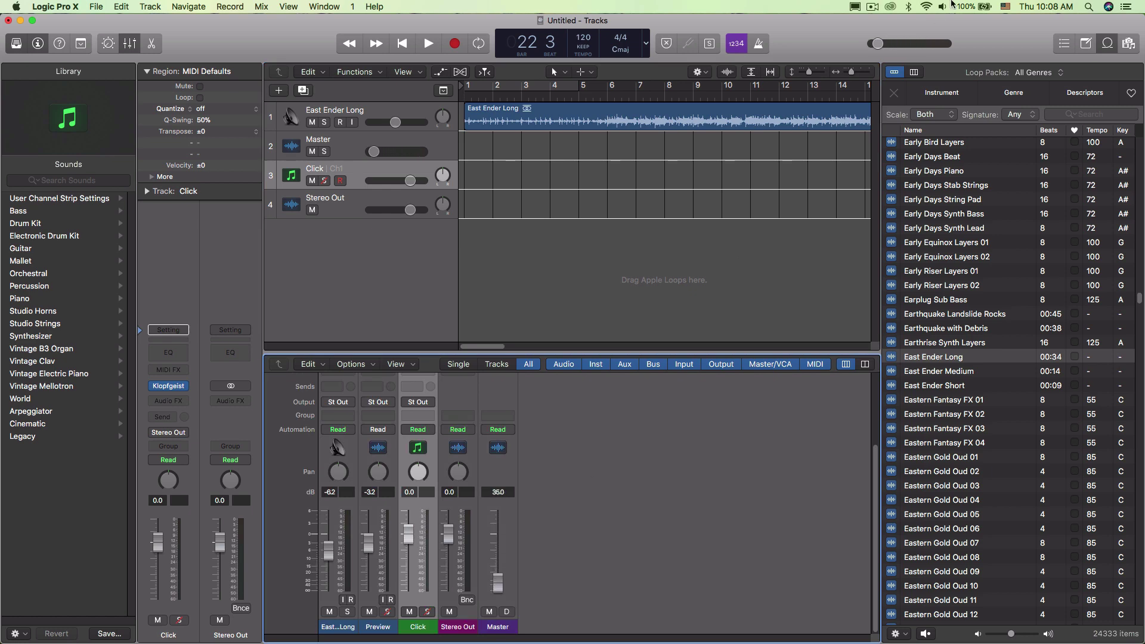
pyautogui.moveTo(874, 47); pyautogui.dragTo(900, 47)
pyautogui.moveTo(942, 52); pyautogui.dragTo(891, 51)
# - Raise the Master channel fader in the mixer to -1.1 dB
pyautogui.scroll(1, 589, 492)
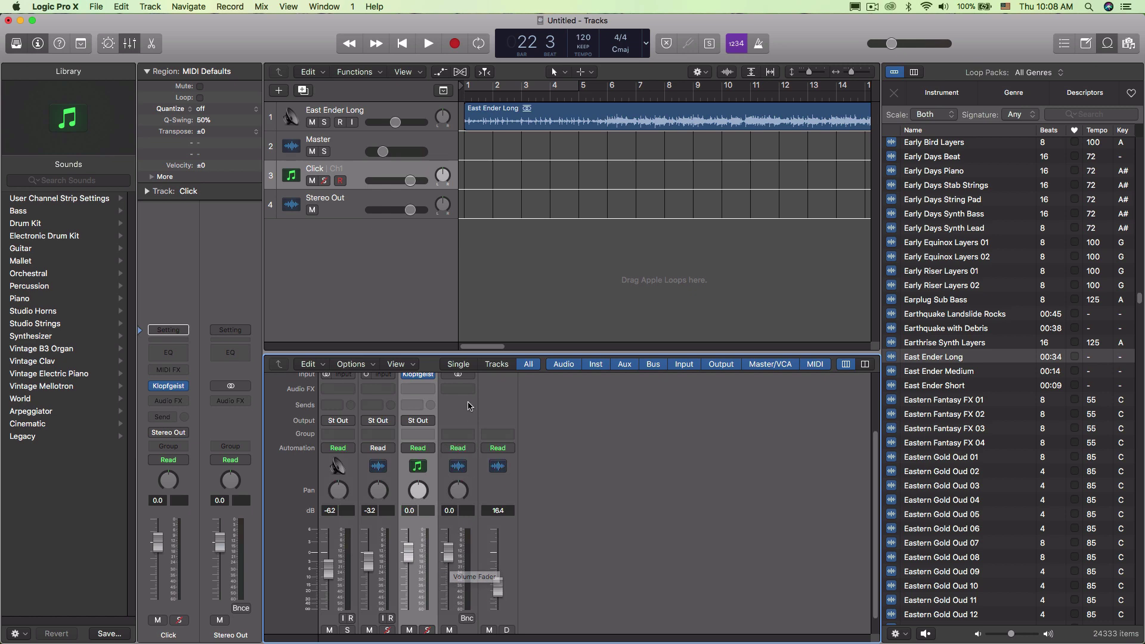
pyautogui.scroll(4, 460, 445)
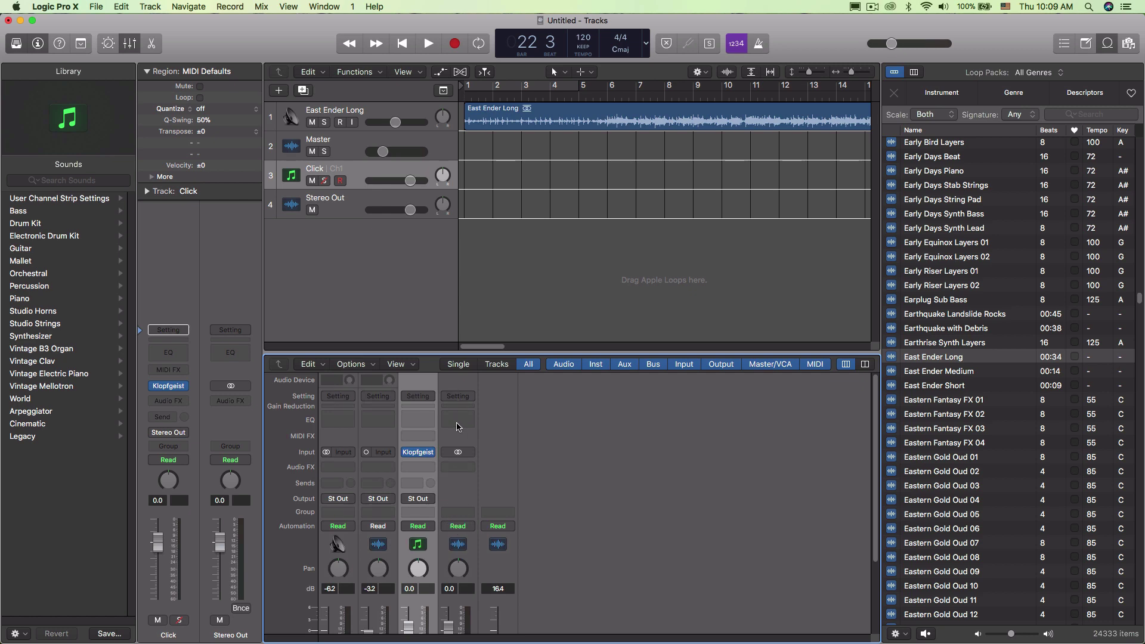
pyautogui.scroll(-5, 476, 620)
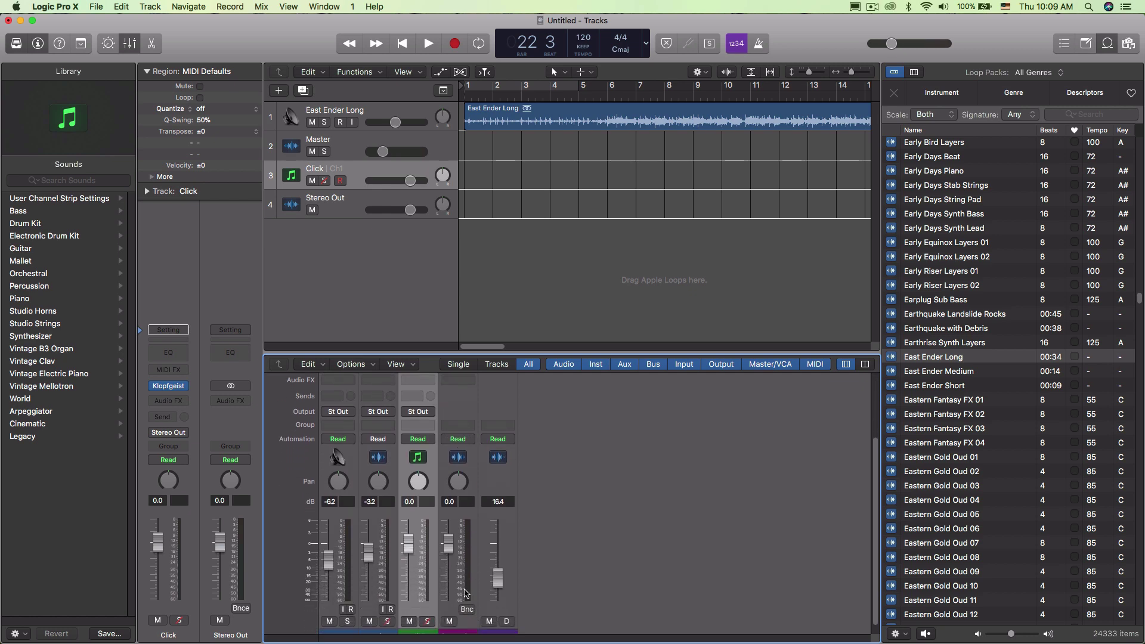
pyautogui.scroll(5, 471, 535)
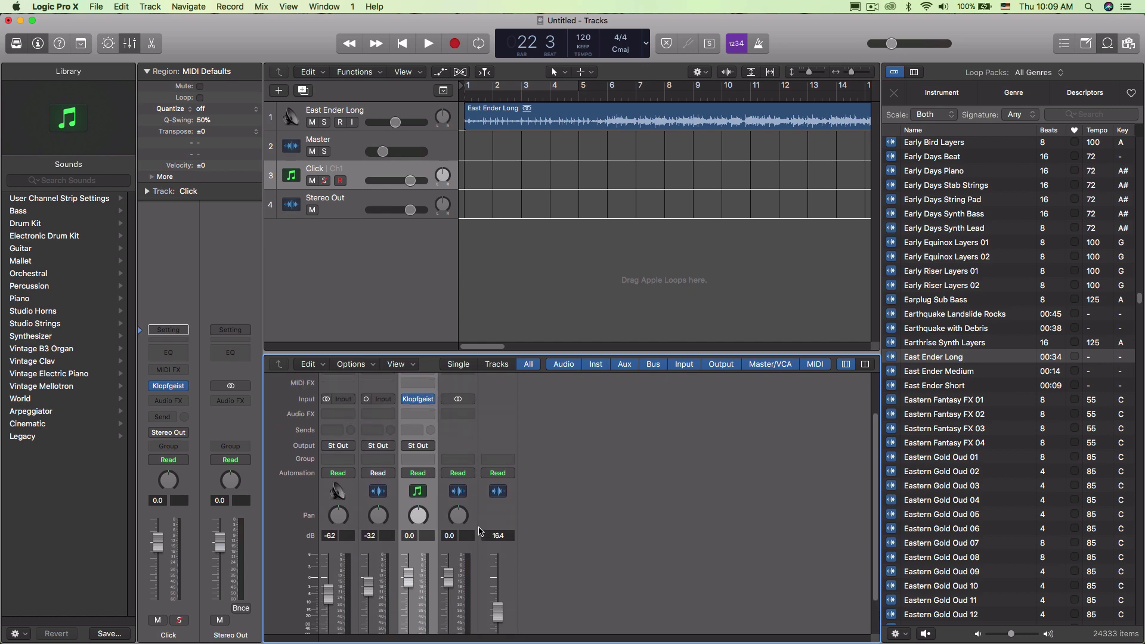
pyautogui.scroll(-5, 501, 502)
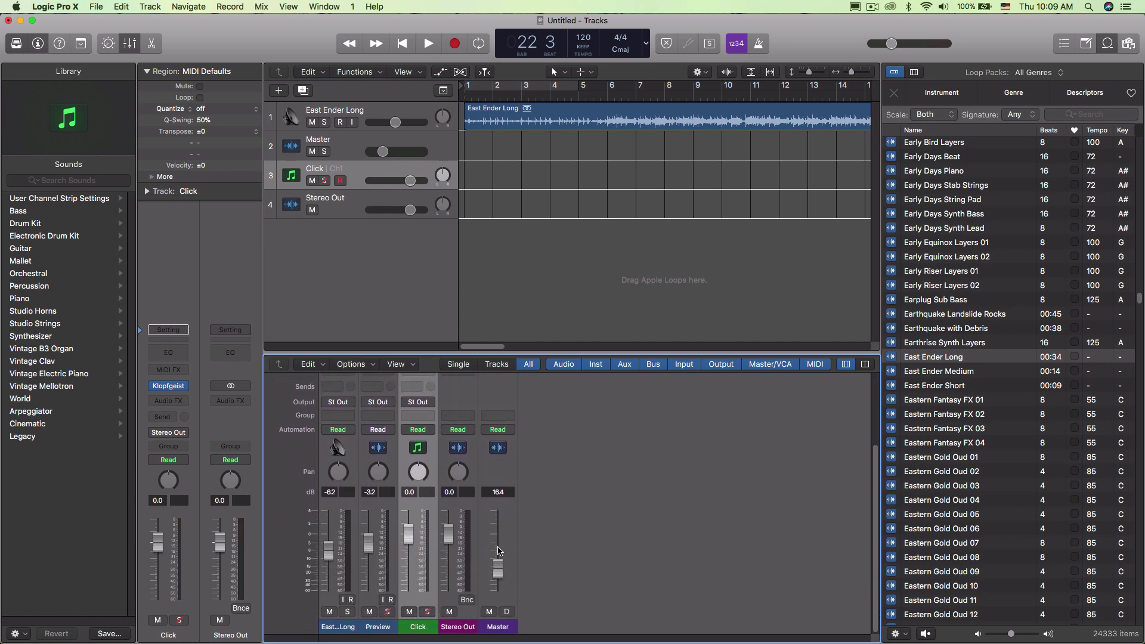
pyautogui.moveTo(498, 573); pyautogui.dragTo(498, 537)
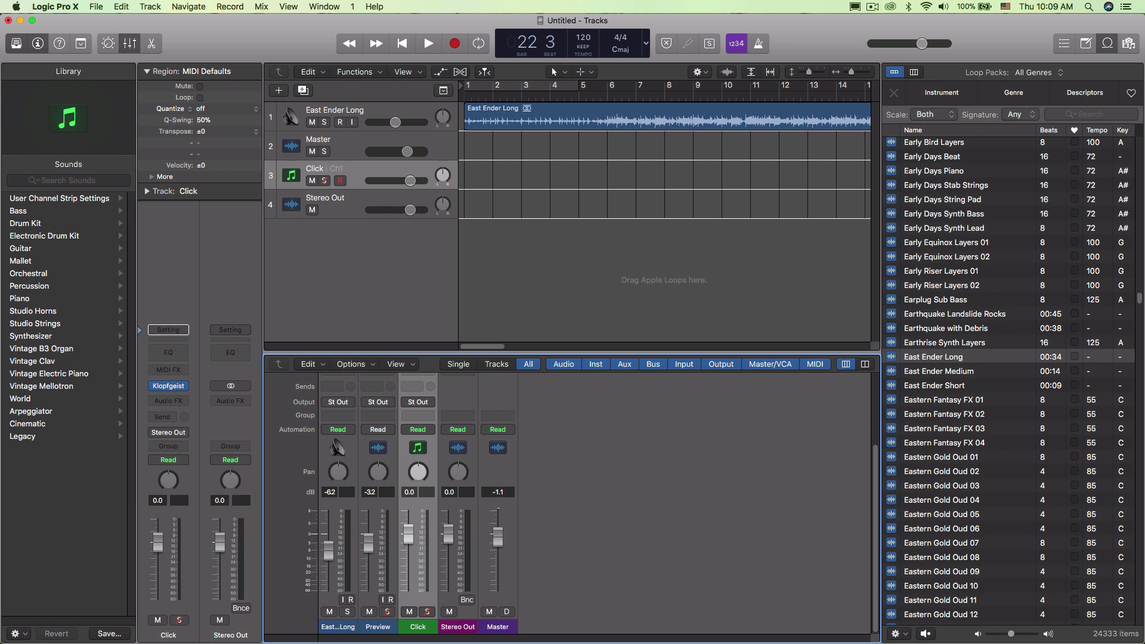
# - Reset the Master fader to 0.0 dB from its context menu and return the playhead to bar 1
pyautogui.rightClick(497, 528)
pyautogui.keyDown('alt'); pyautogui.click(495, 543); pyautogui.keyUp('alt')
pyautogui.press('Return')
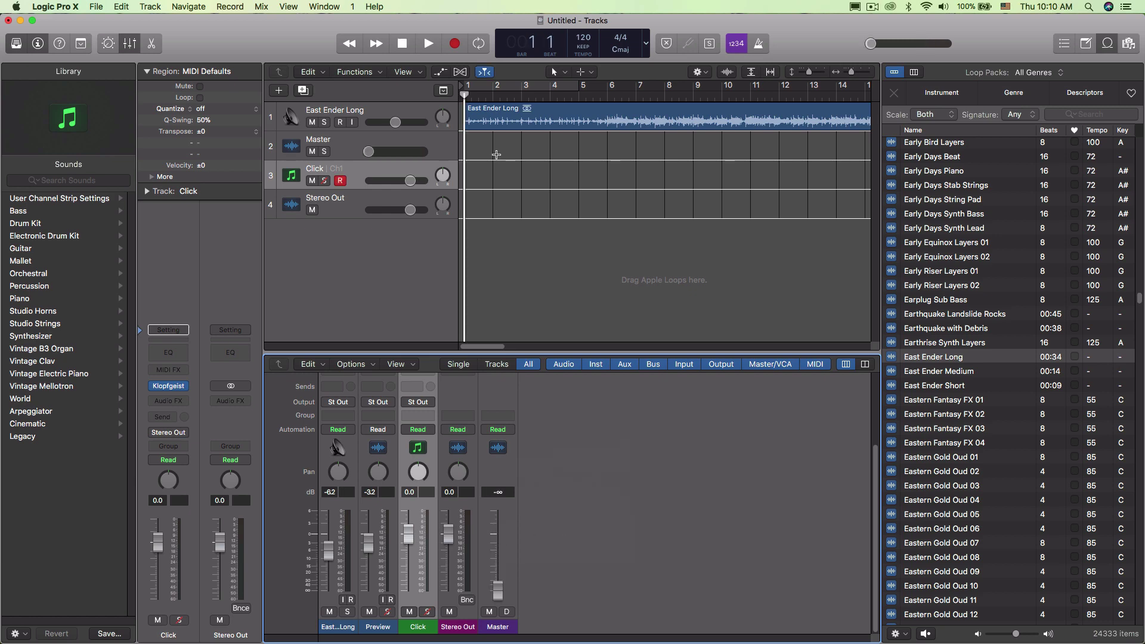
pyautogui.moveTo(498, 535); pyautogui.dragTo(507, 571)
pyautogui.click(499, 624)
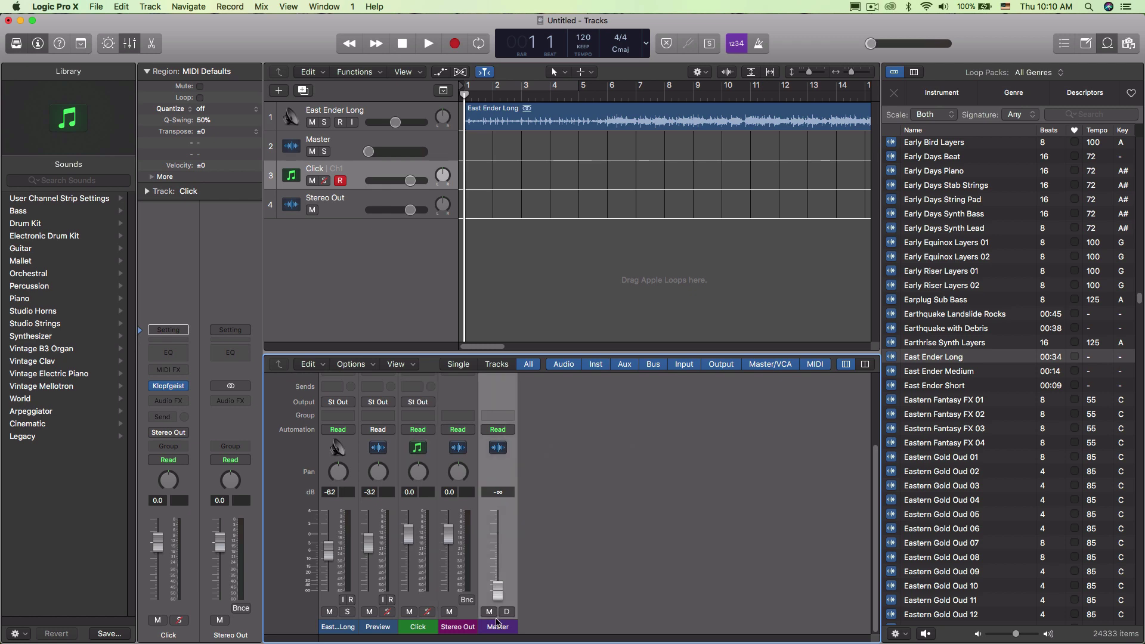
pyautogui.moveTo(498, 592); pyautogui.dragTo(498, 535)
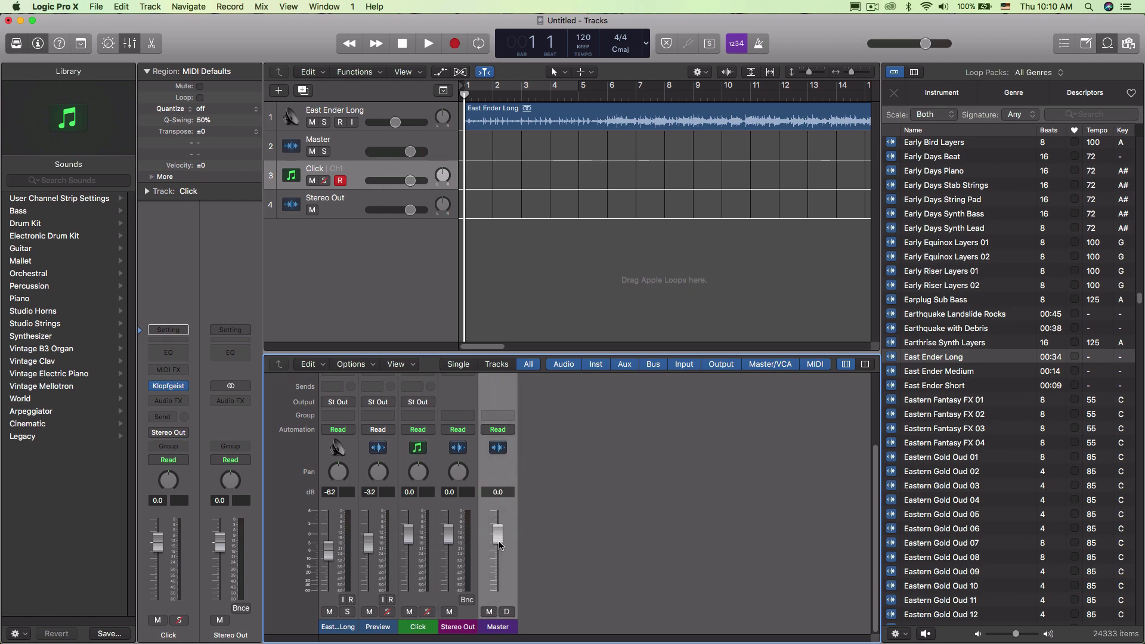